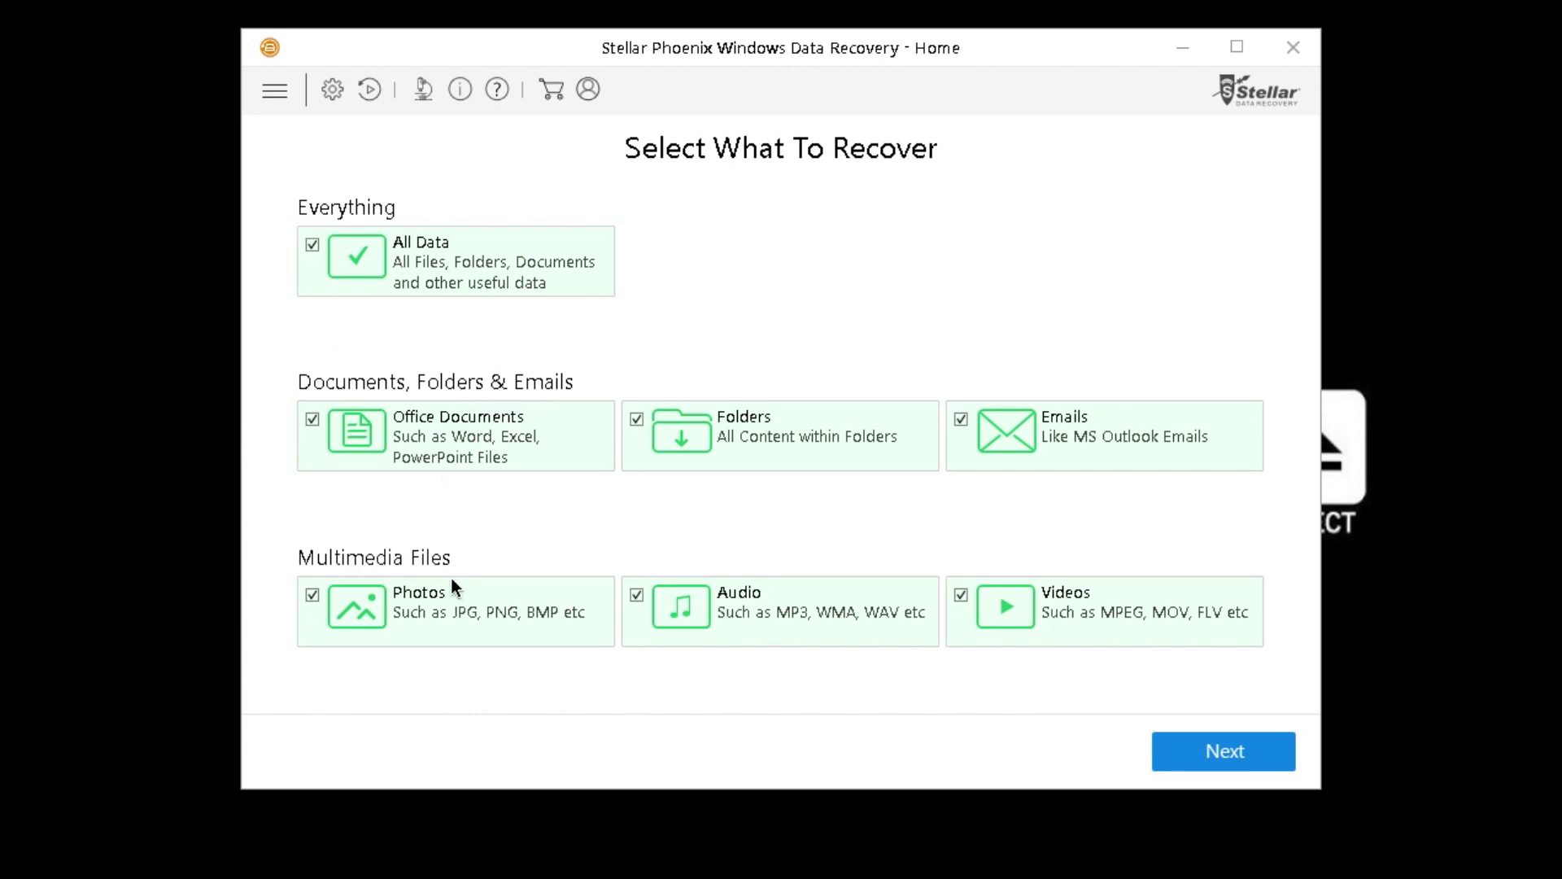
Keep All Data as the file types to recover and continue to drive selection.
click(1220, 757)
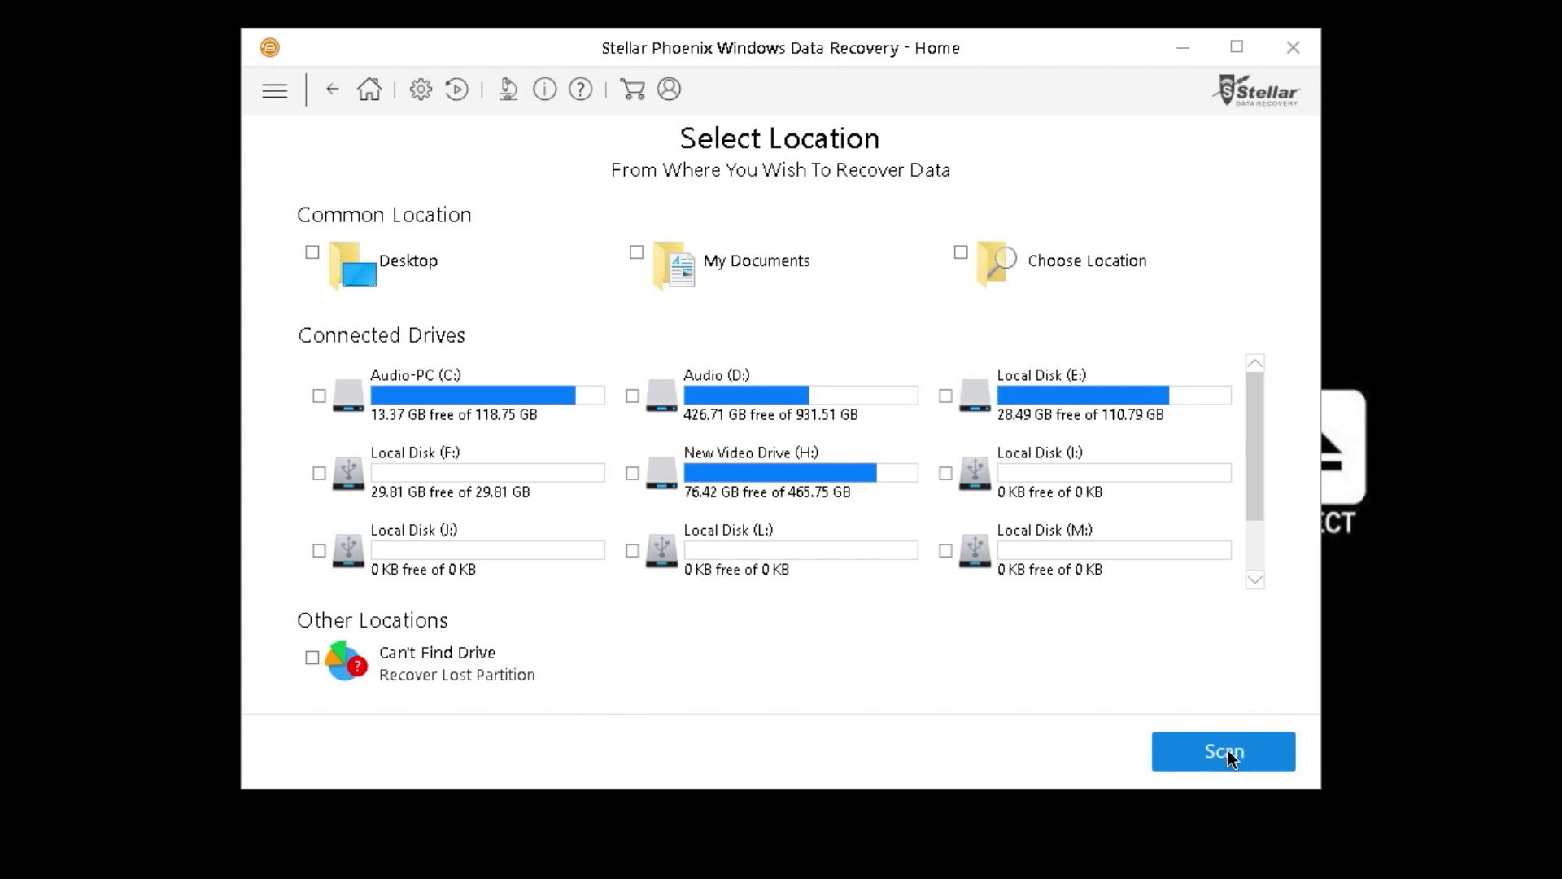
Scan Local Disk (F:) for deleted files, finding 79 files in 32 folders.
click(318, 475)
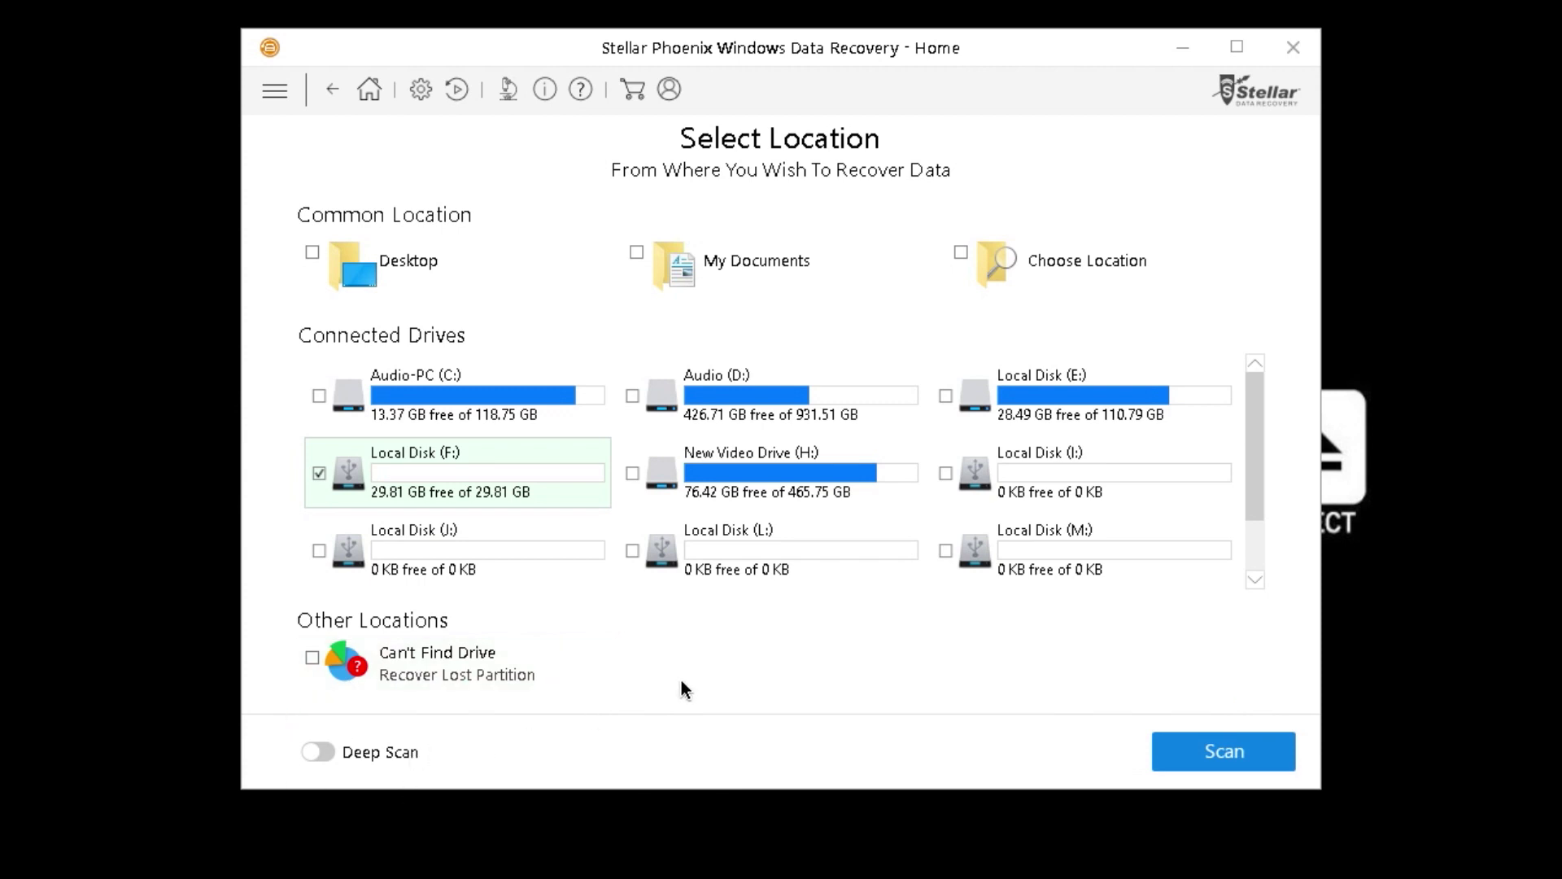
click(313, 657)
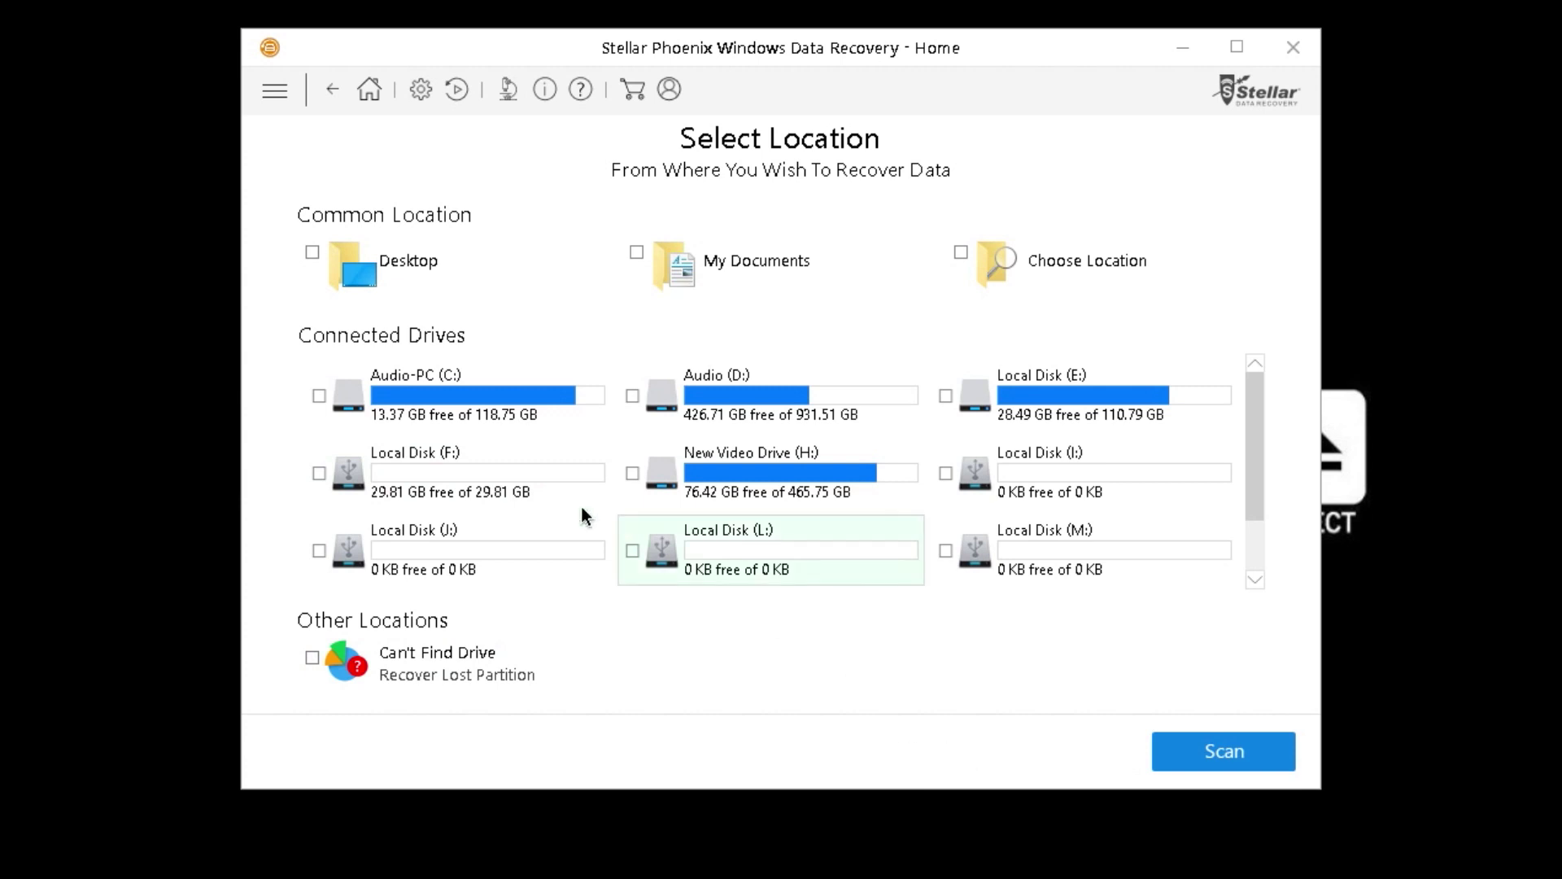
click(496, 485)
click(1222, 754)
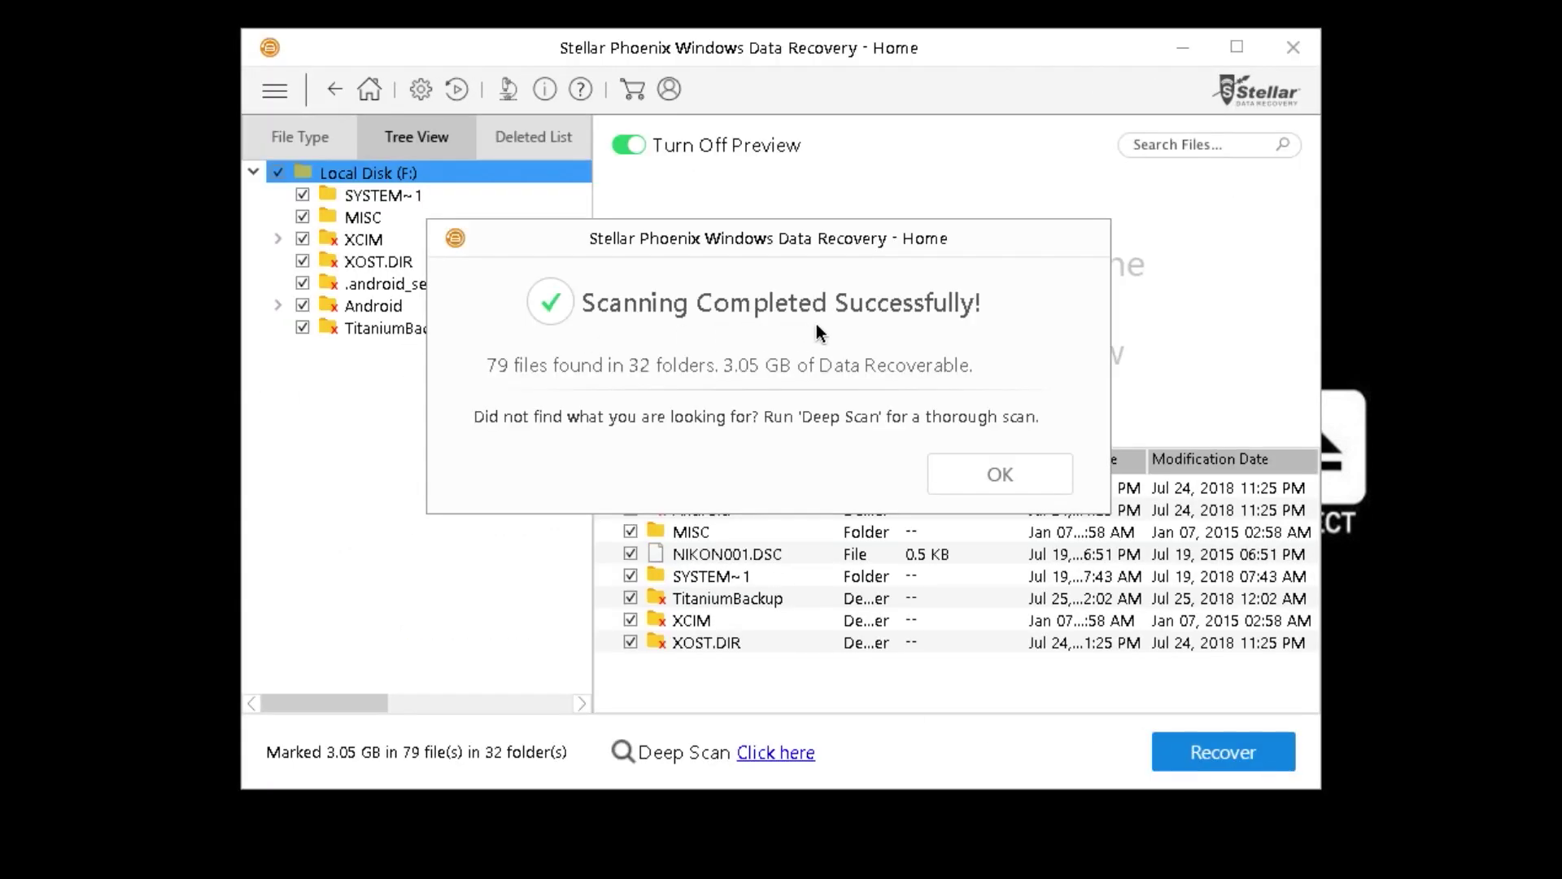
Mark the X00GOPRO folder under XCIM (21 files, 2.34 GB) with preview off, and start recovery.
click(998, 487)
click(277, 239)
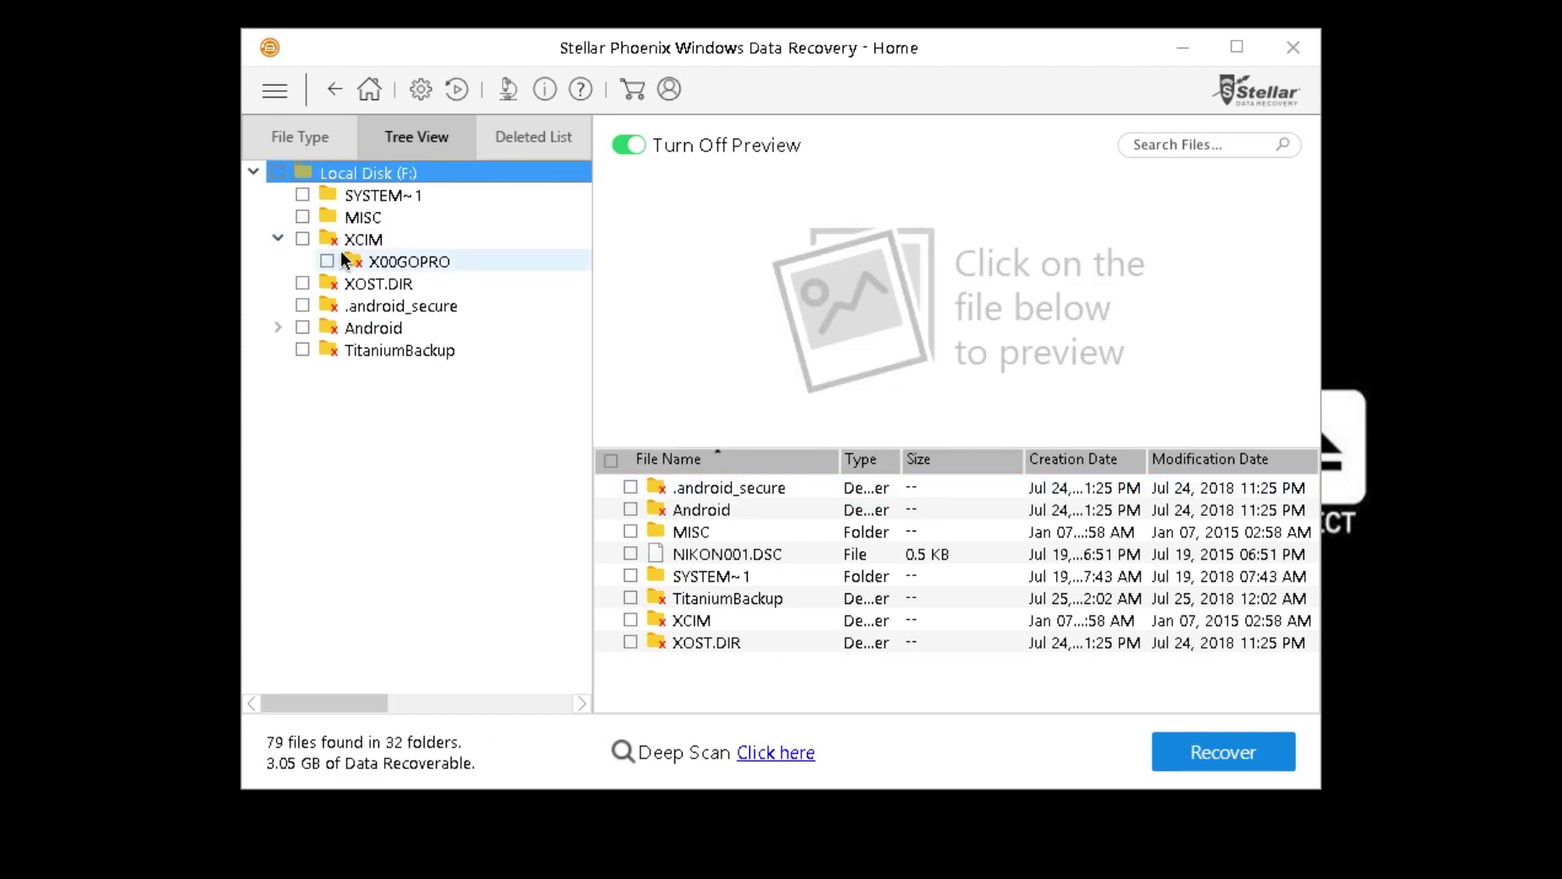
click(328, 261)
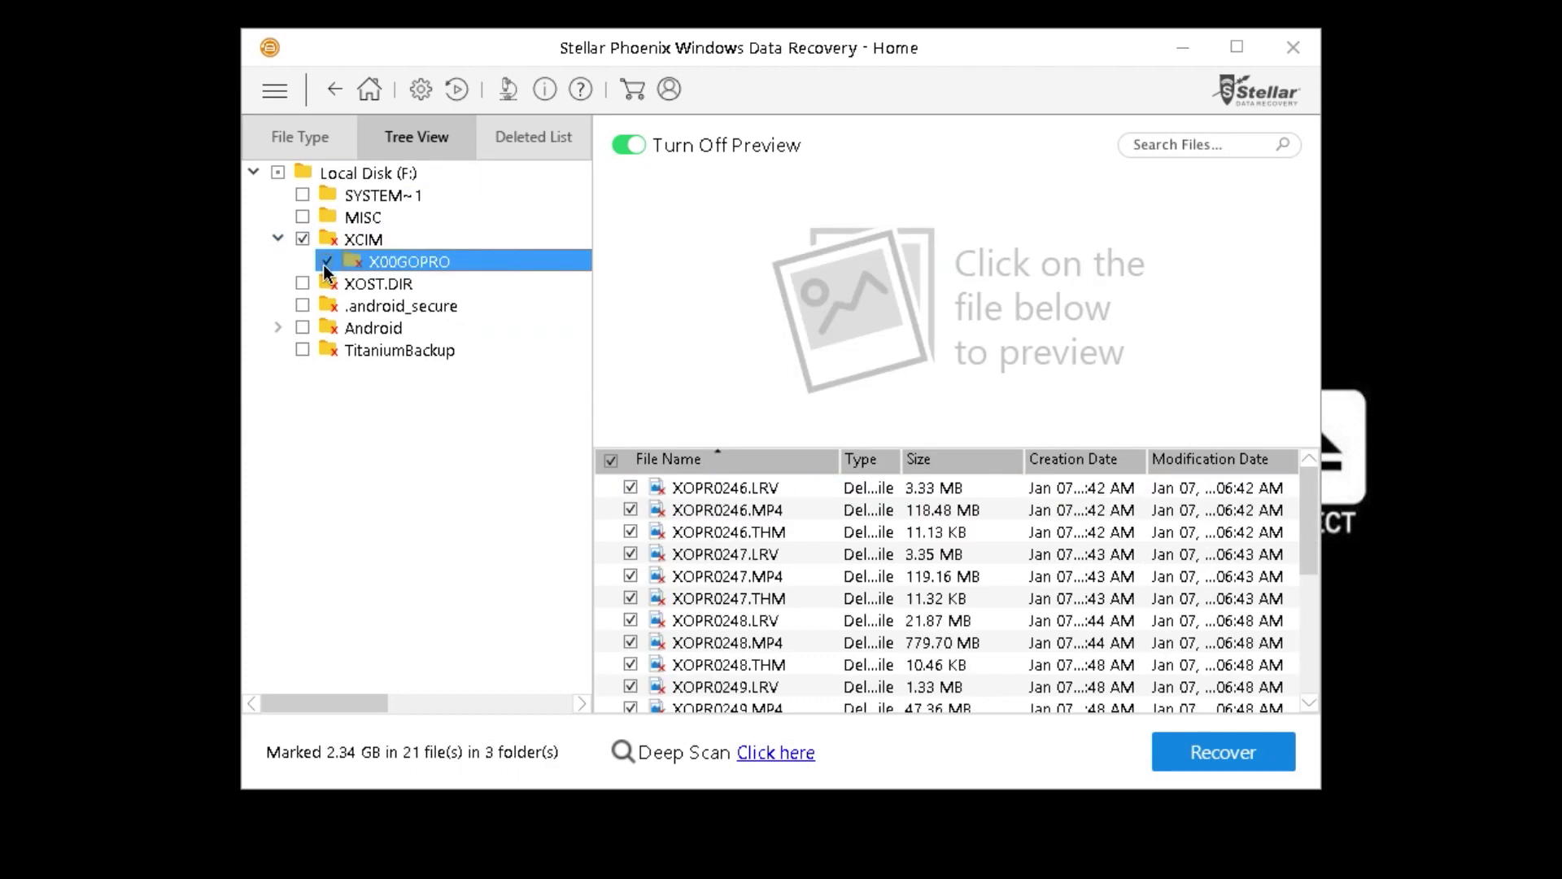
click(632, 150)
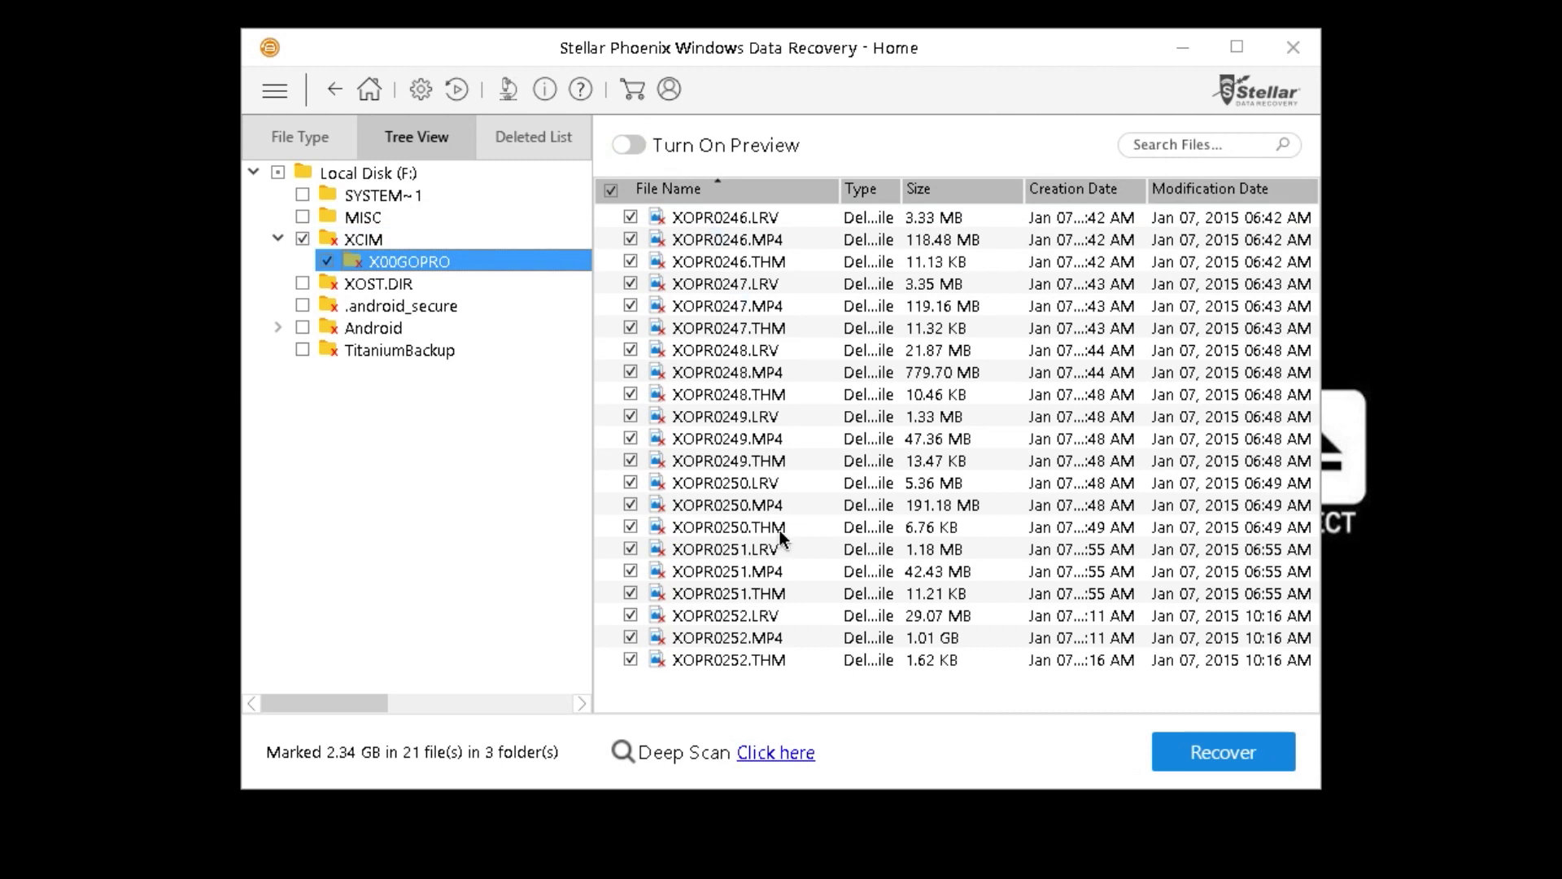
click(1264, 757)
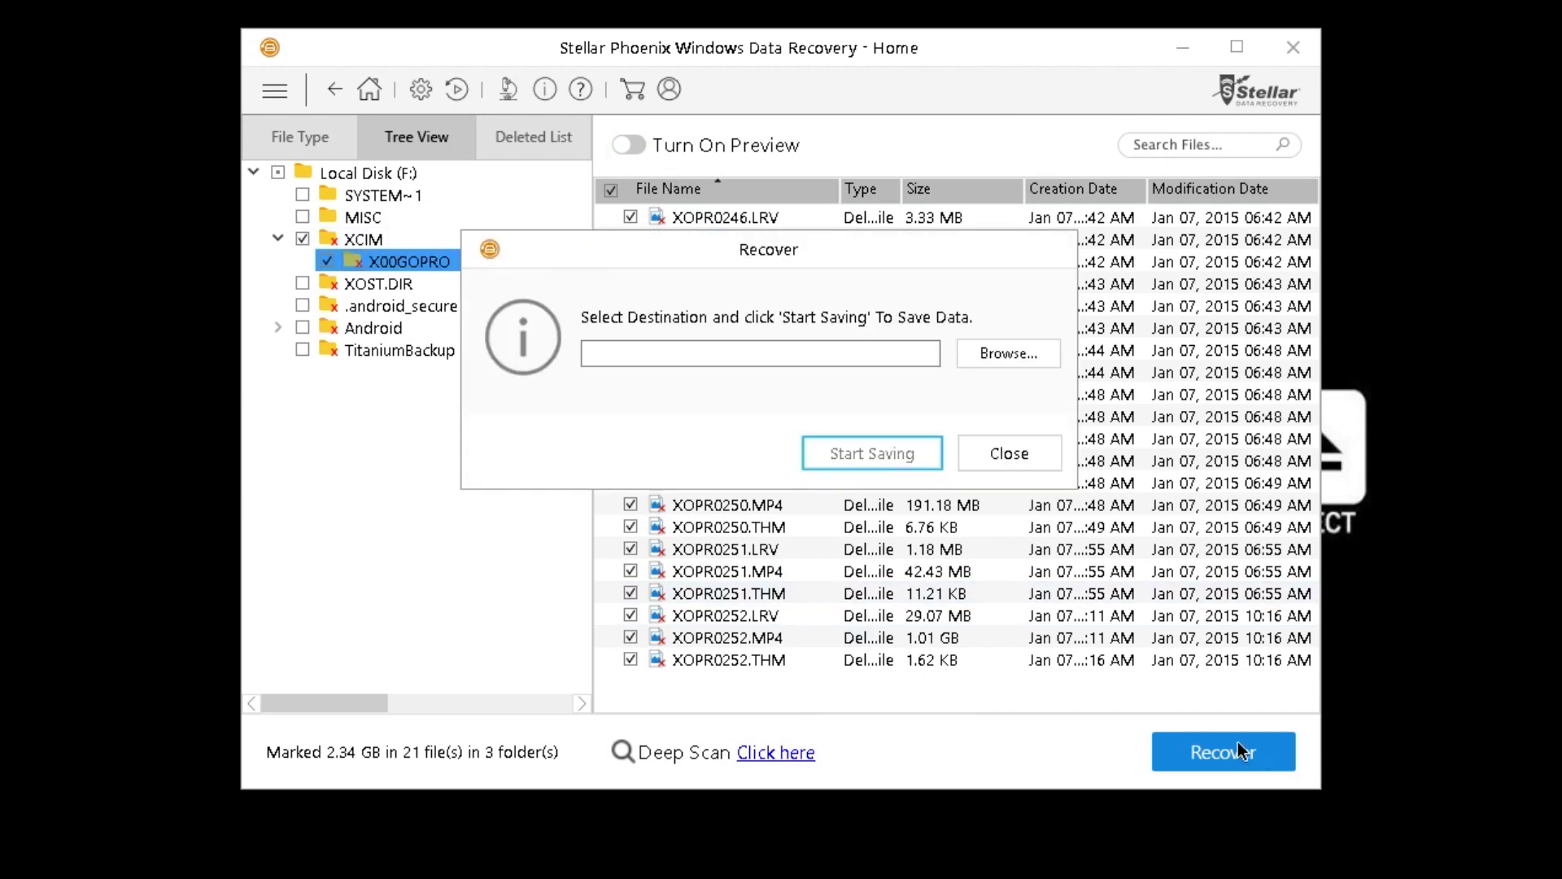
Save the recovered GoPro files into a new 'Go pro' folder on the Desktop.
click(1042, 354)
click(559, 432)
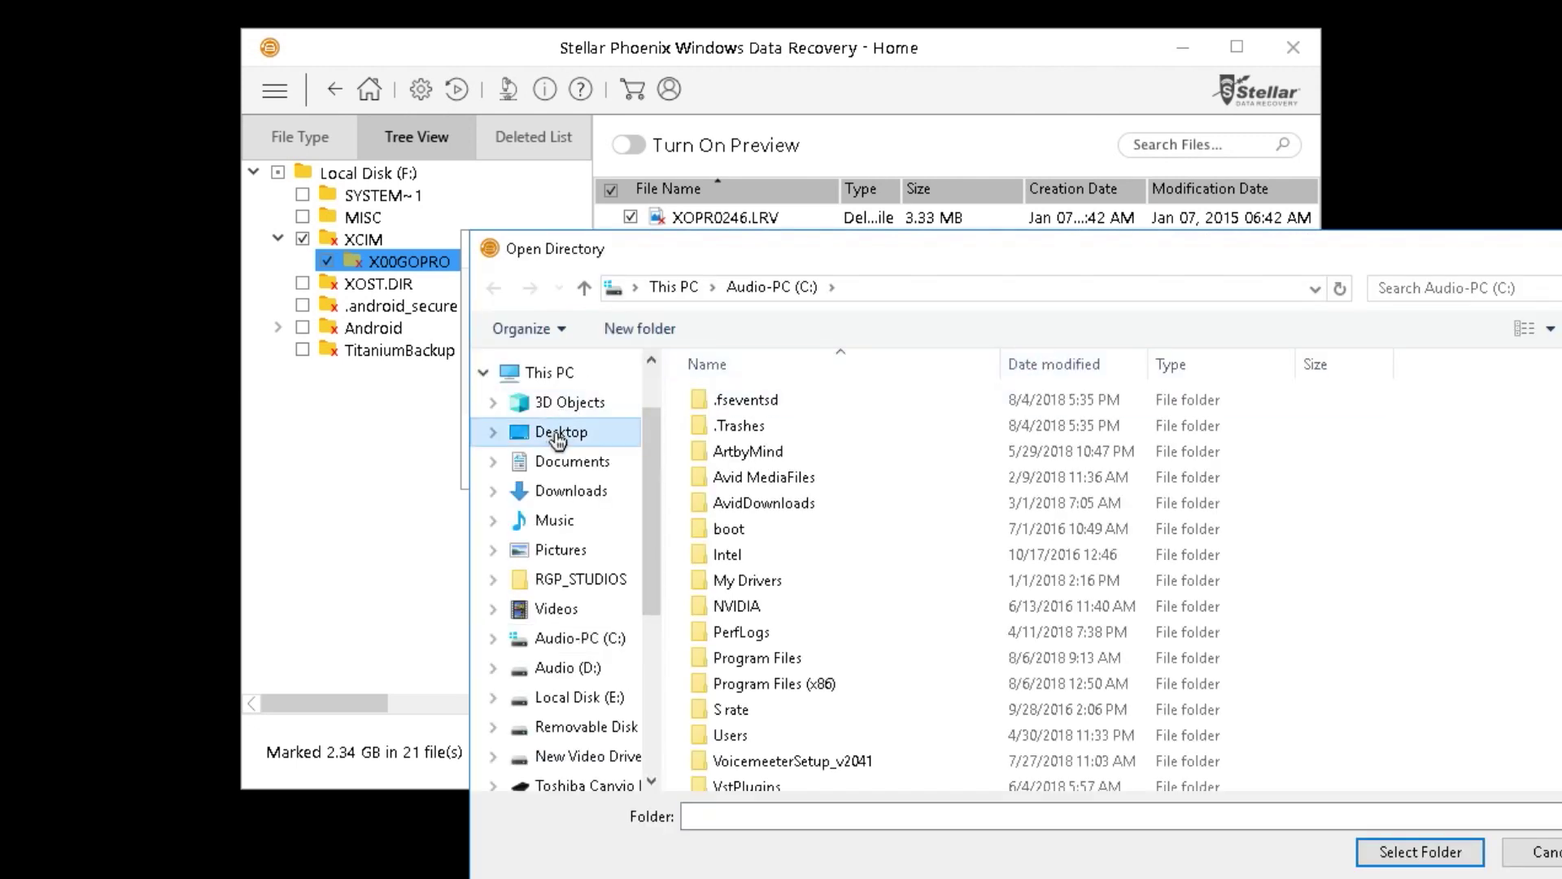
right_click(1283, 620)
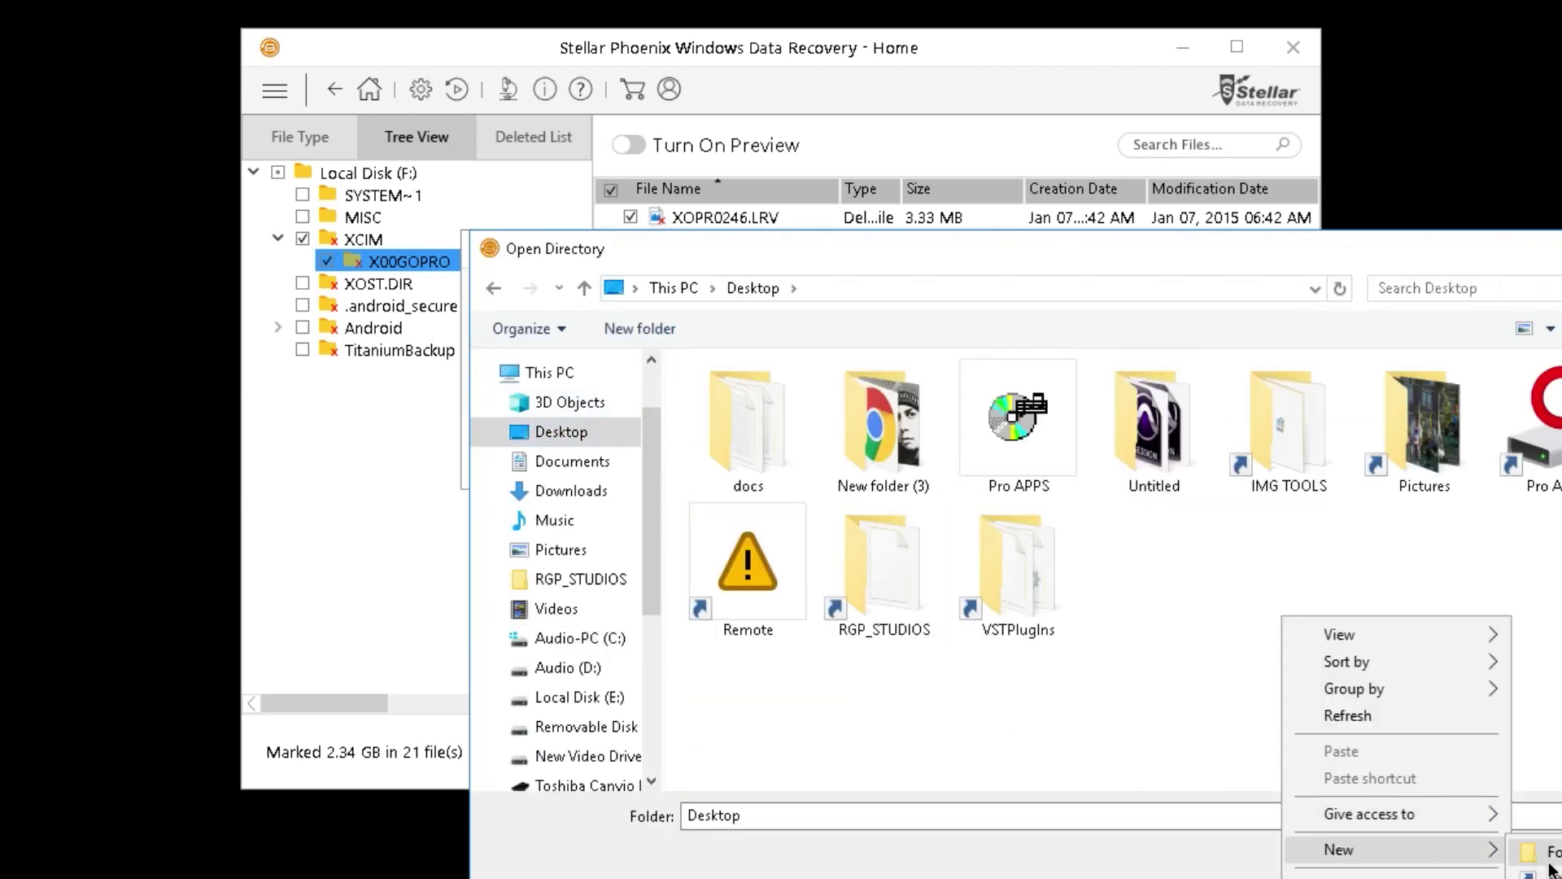
click(1556, 850)
text(Go pro)
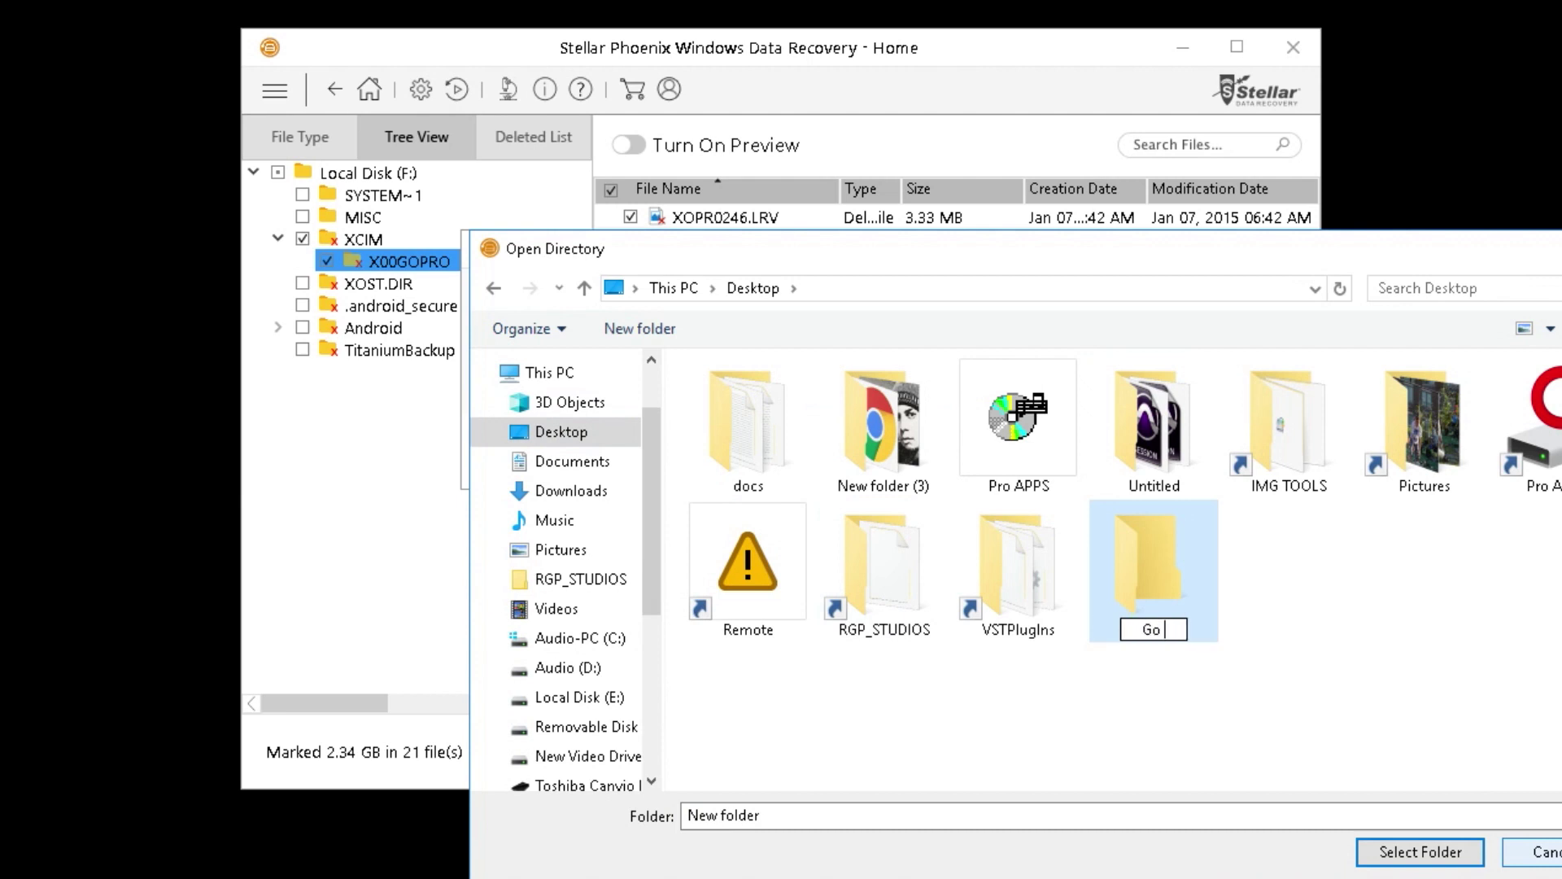
key(Return)
key(Return)
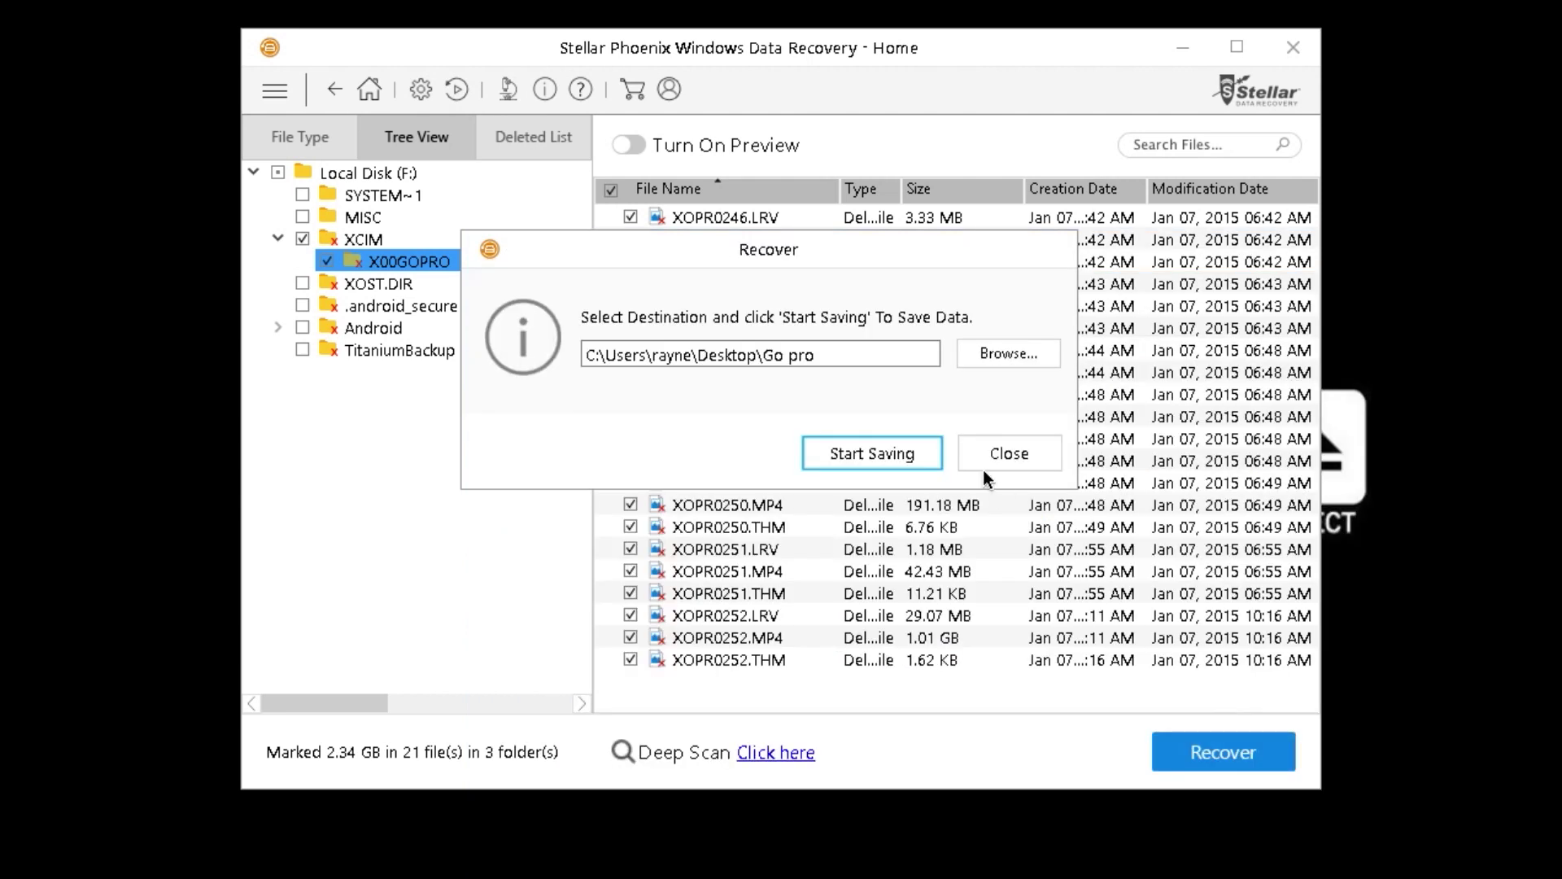
click(853, 457)
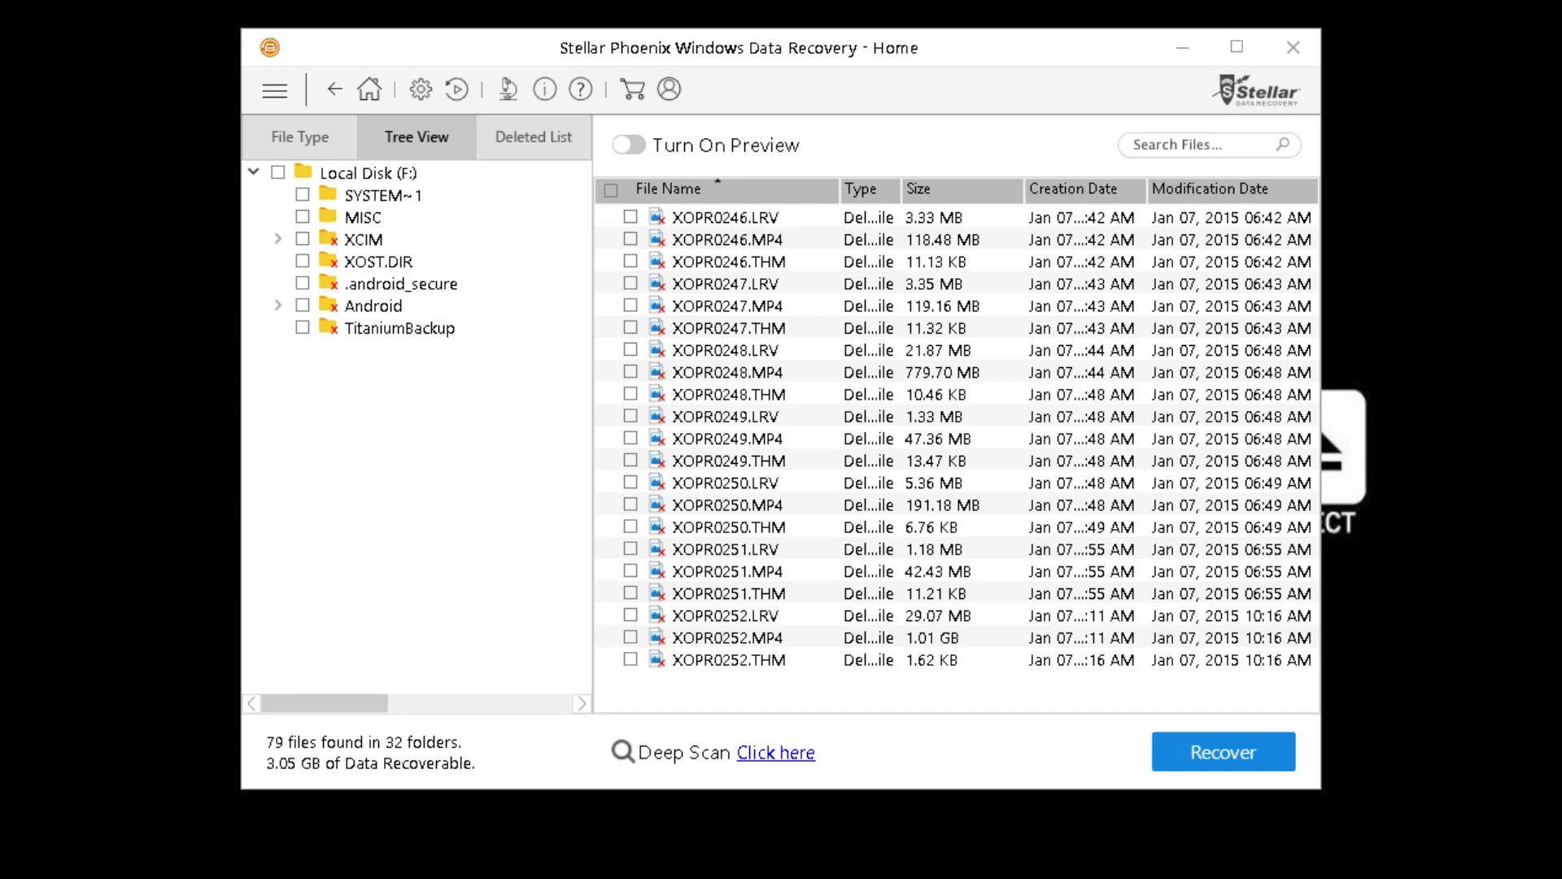
Start a deep scan and pick New Volume (G:) from the drive list.
click(771, 753)
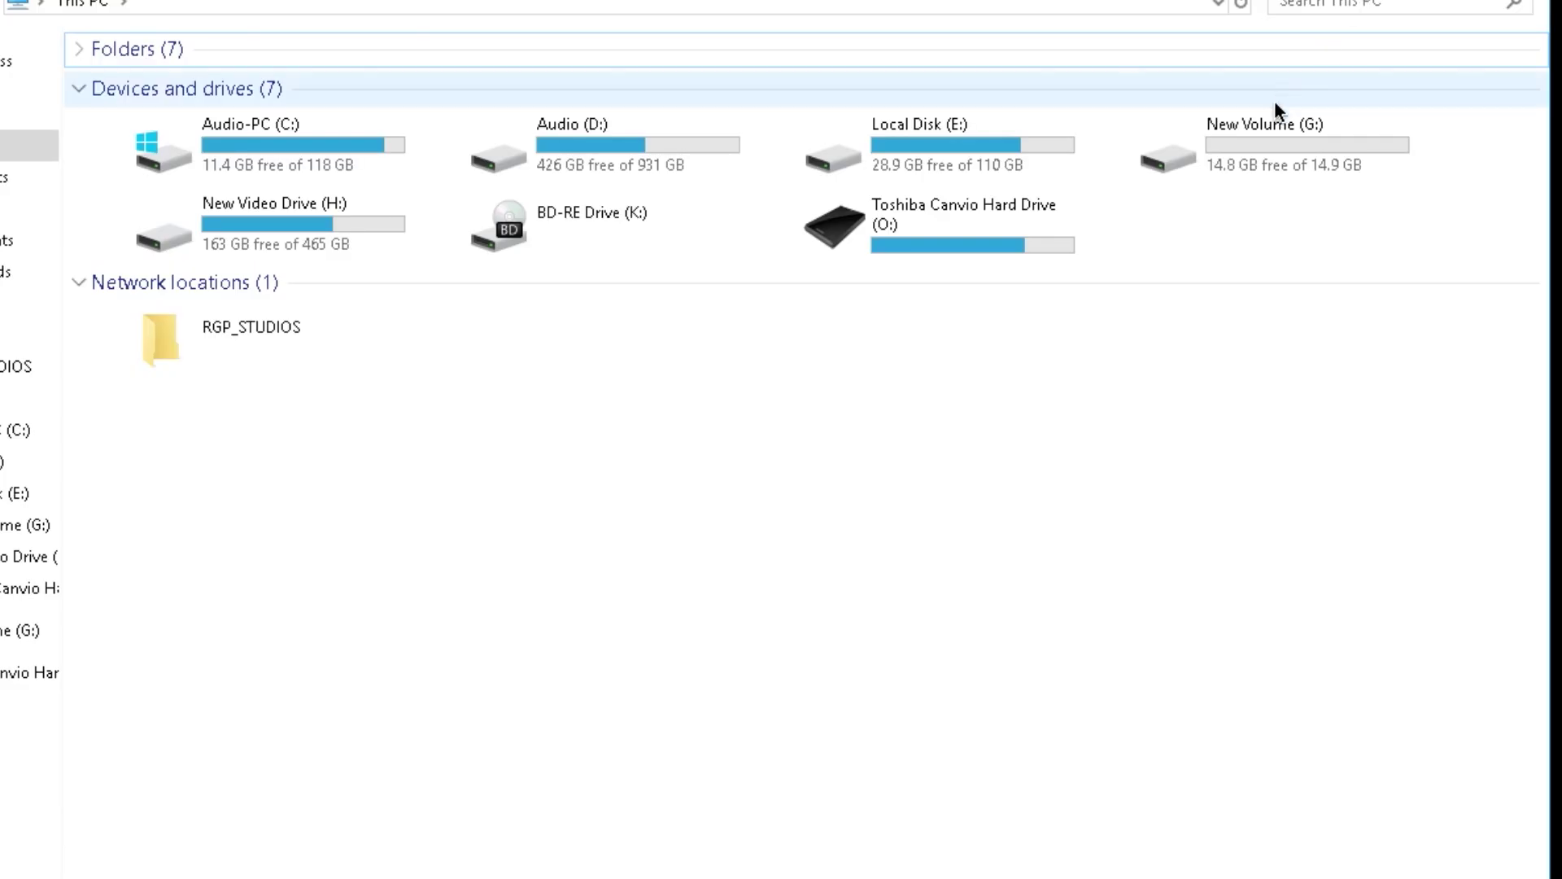
click(1274, 158)
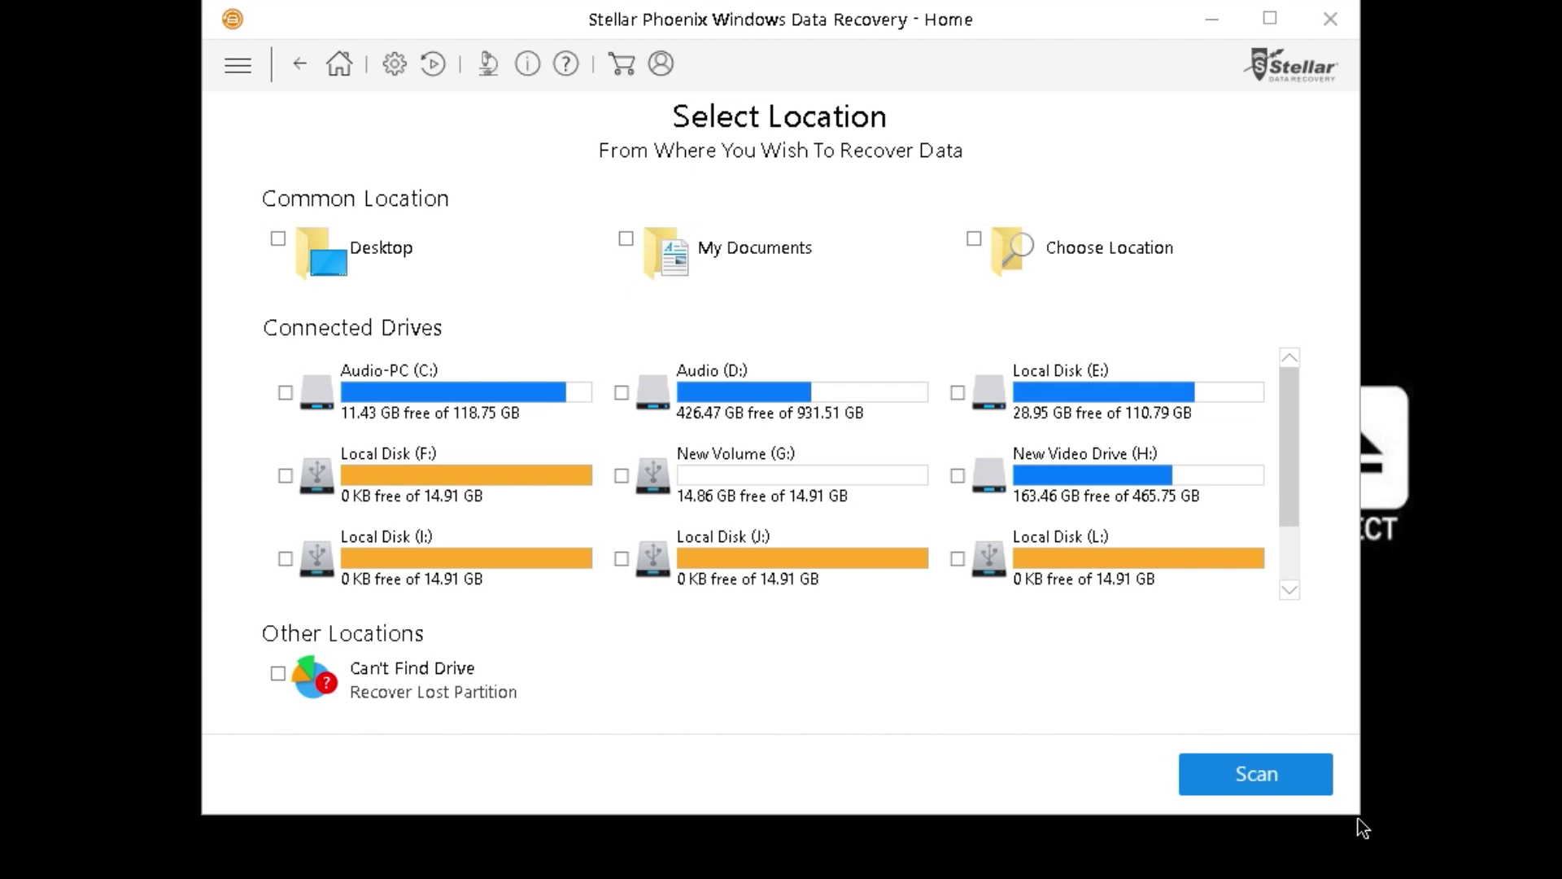
Scan New Volume (G:) and list only the deleted files, grouped by file type.
click(621, 475)
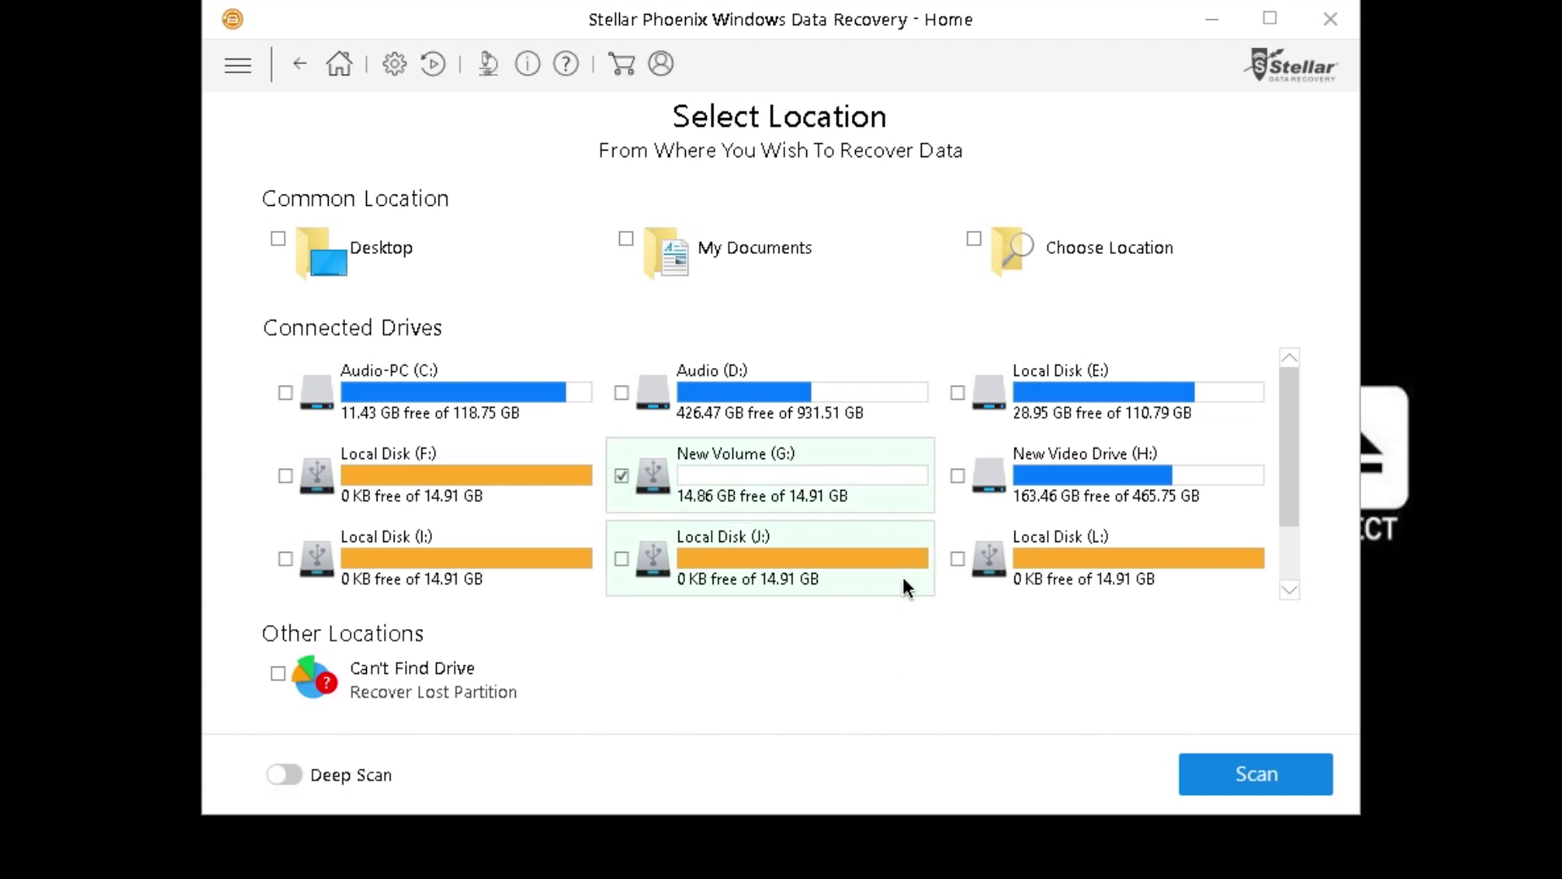
click(1231, 758)
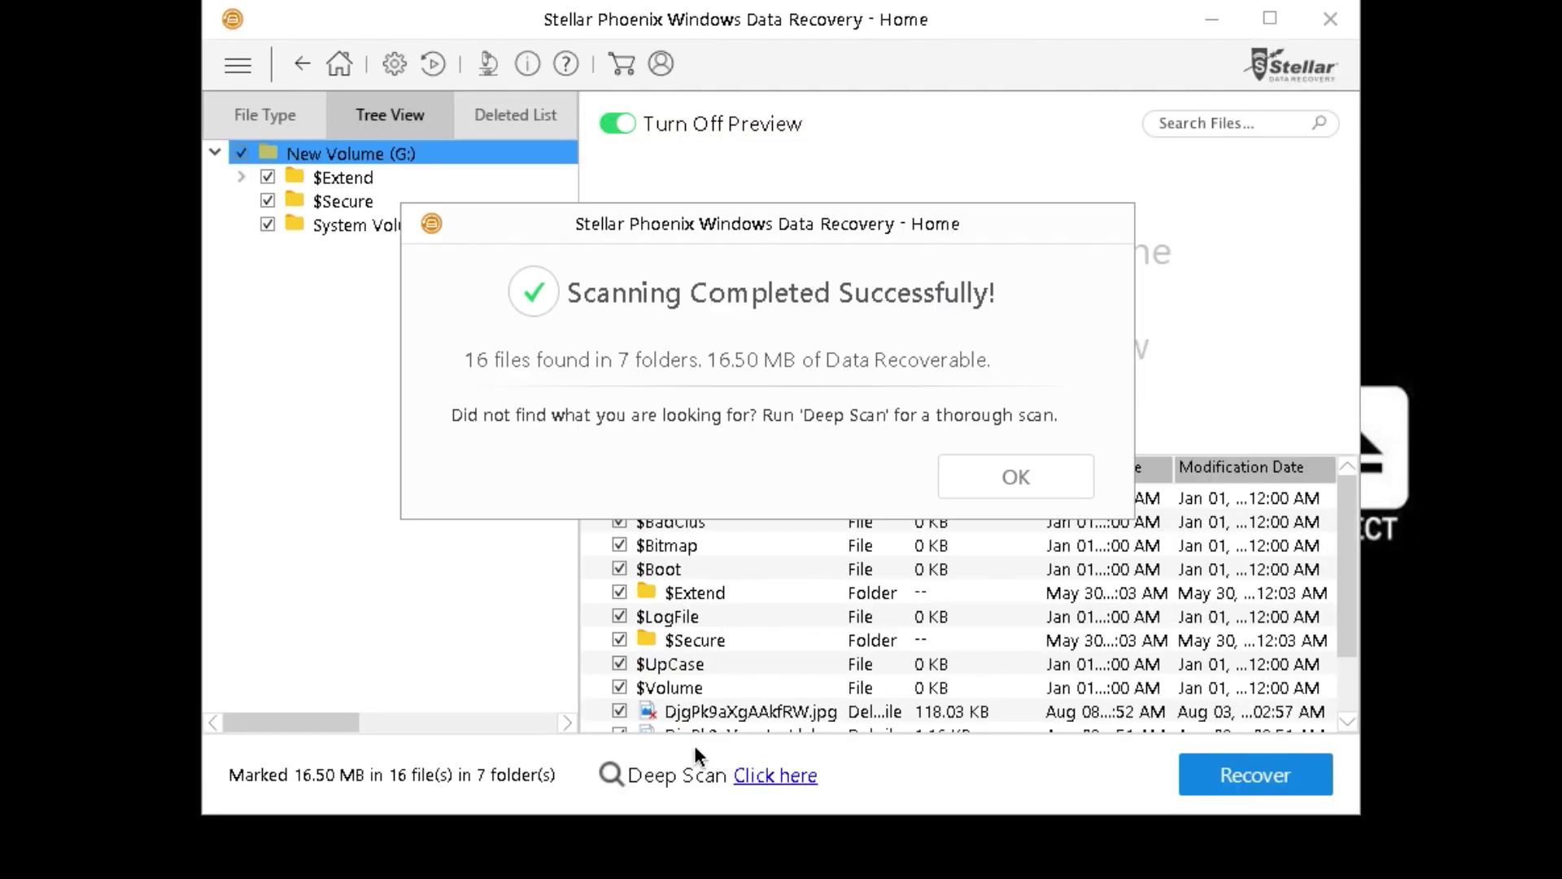
click(1032, 483)
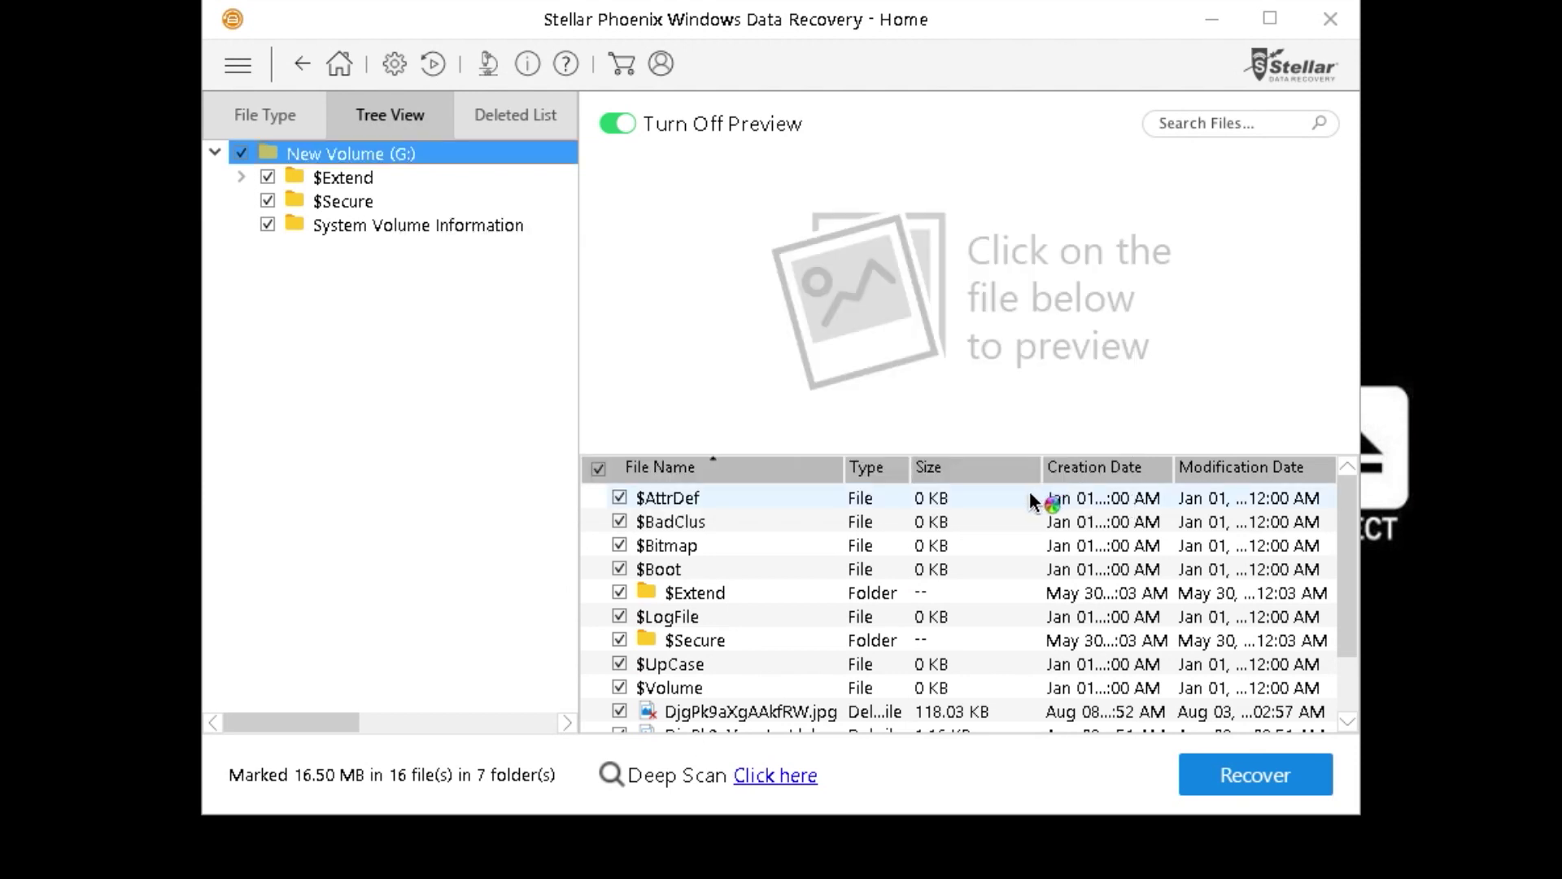
click(257, 118)
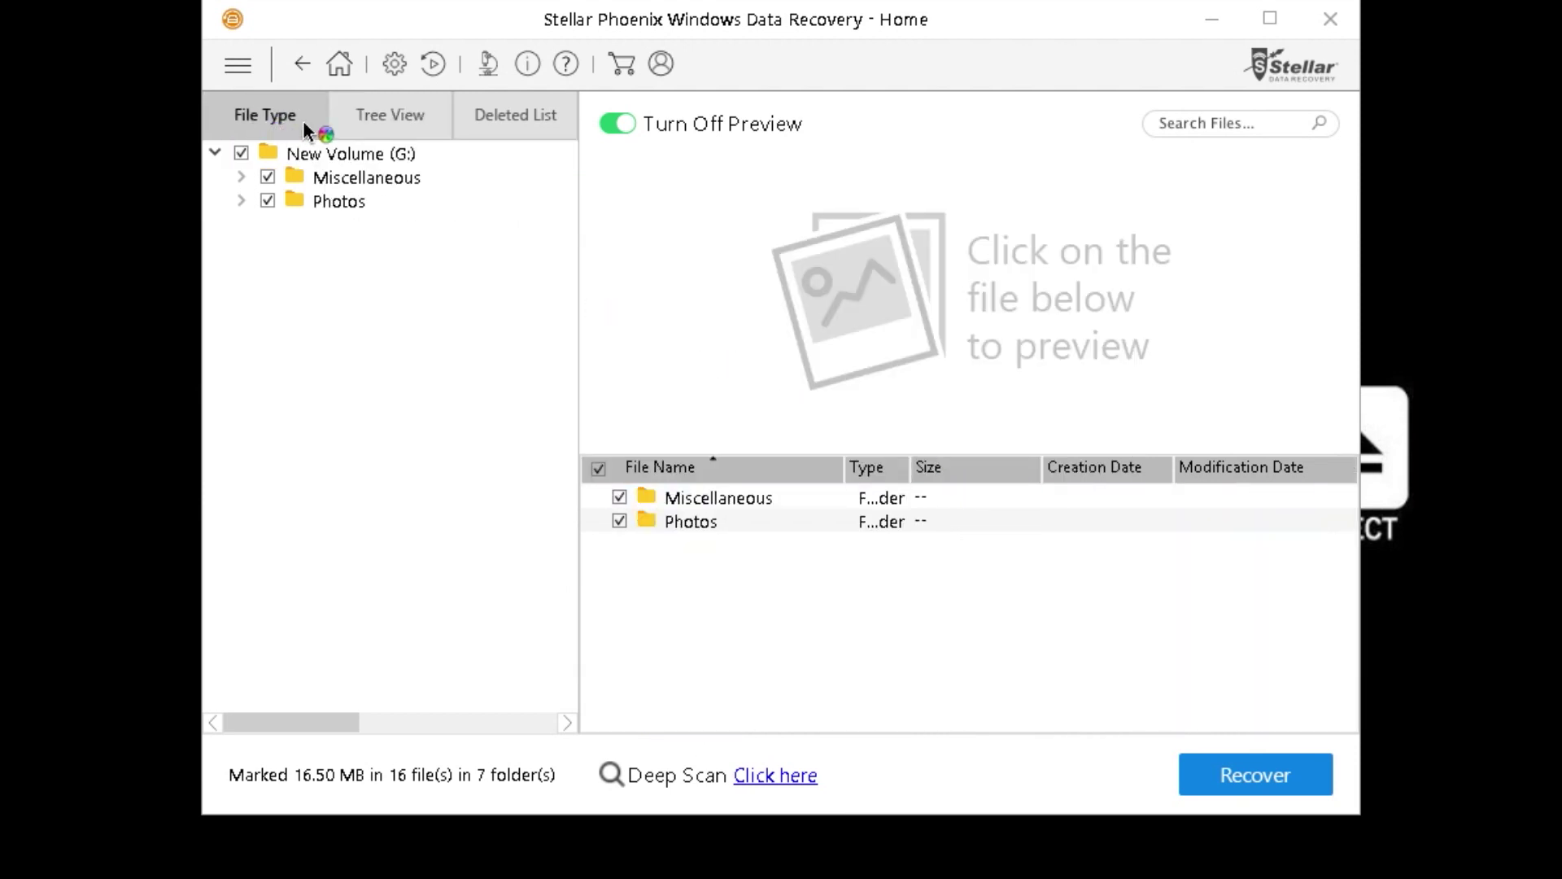
click(518, 120)
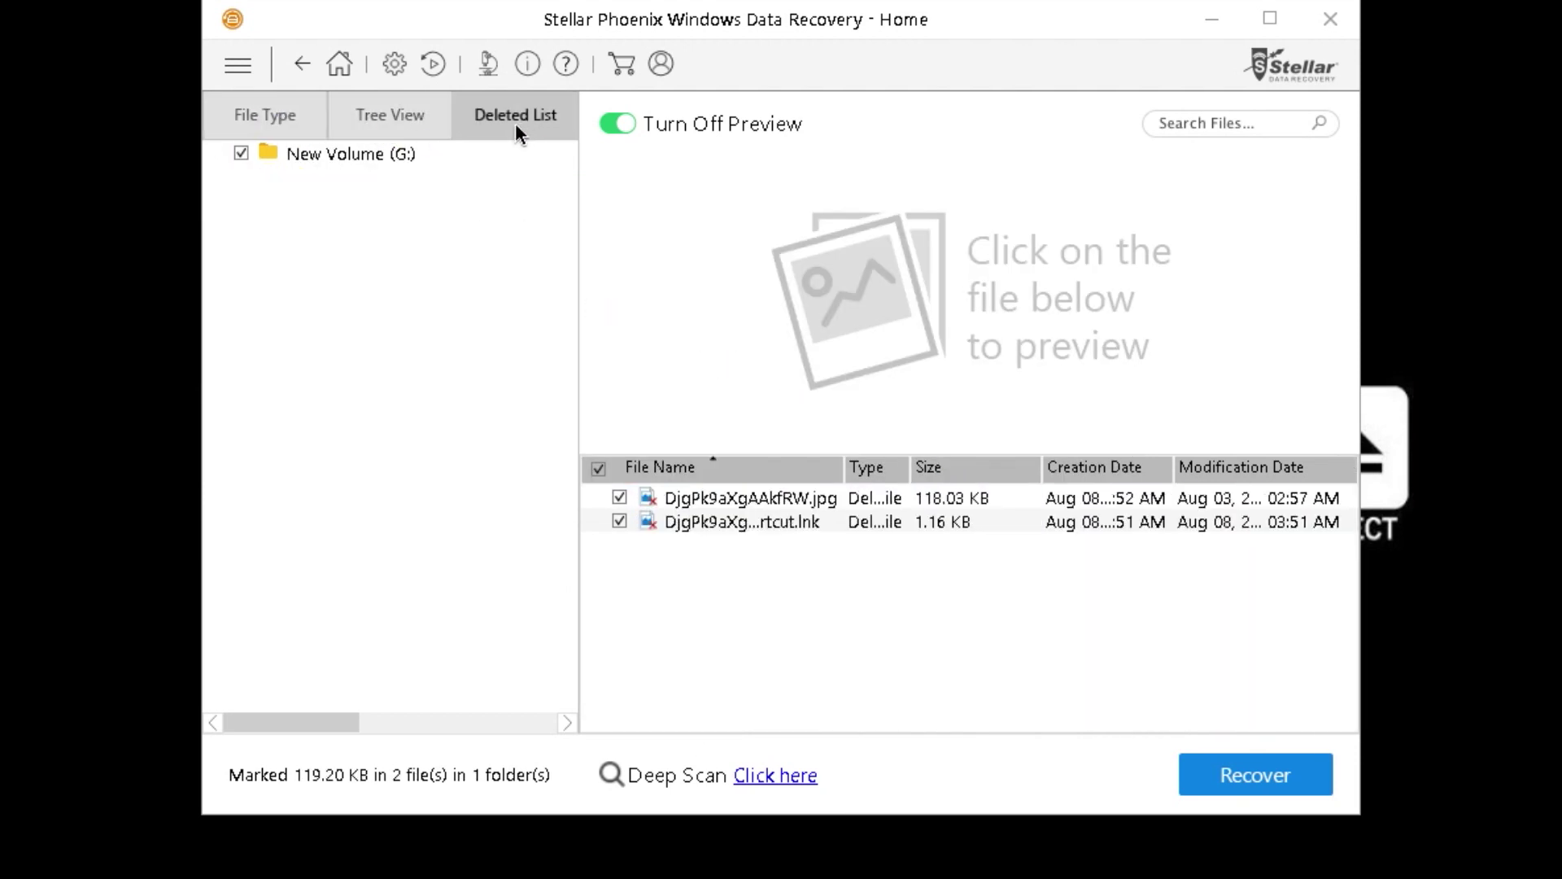
Preview the deleted DjgPk9aXgAAkfRW.jpg and shortcut, leaving only the jpg marked.
click(752, 499)
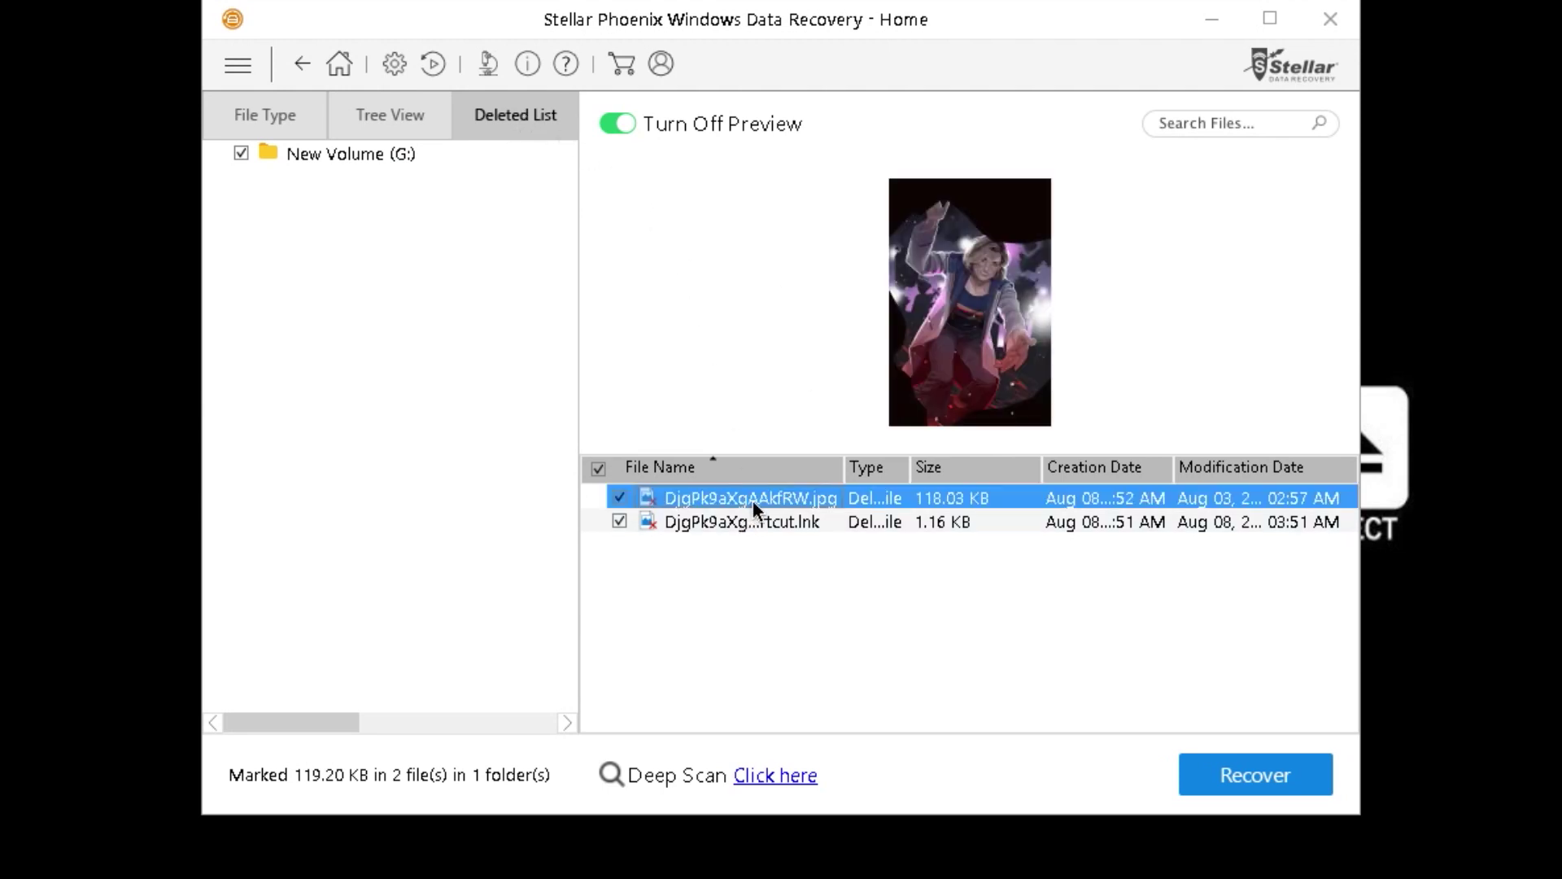
click(659, 521)
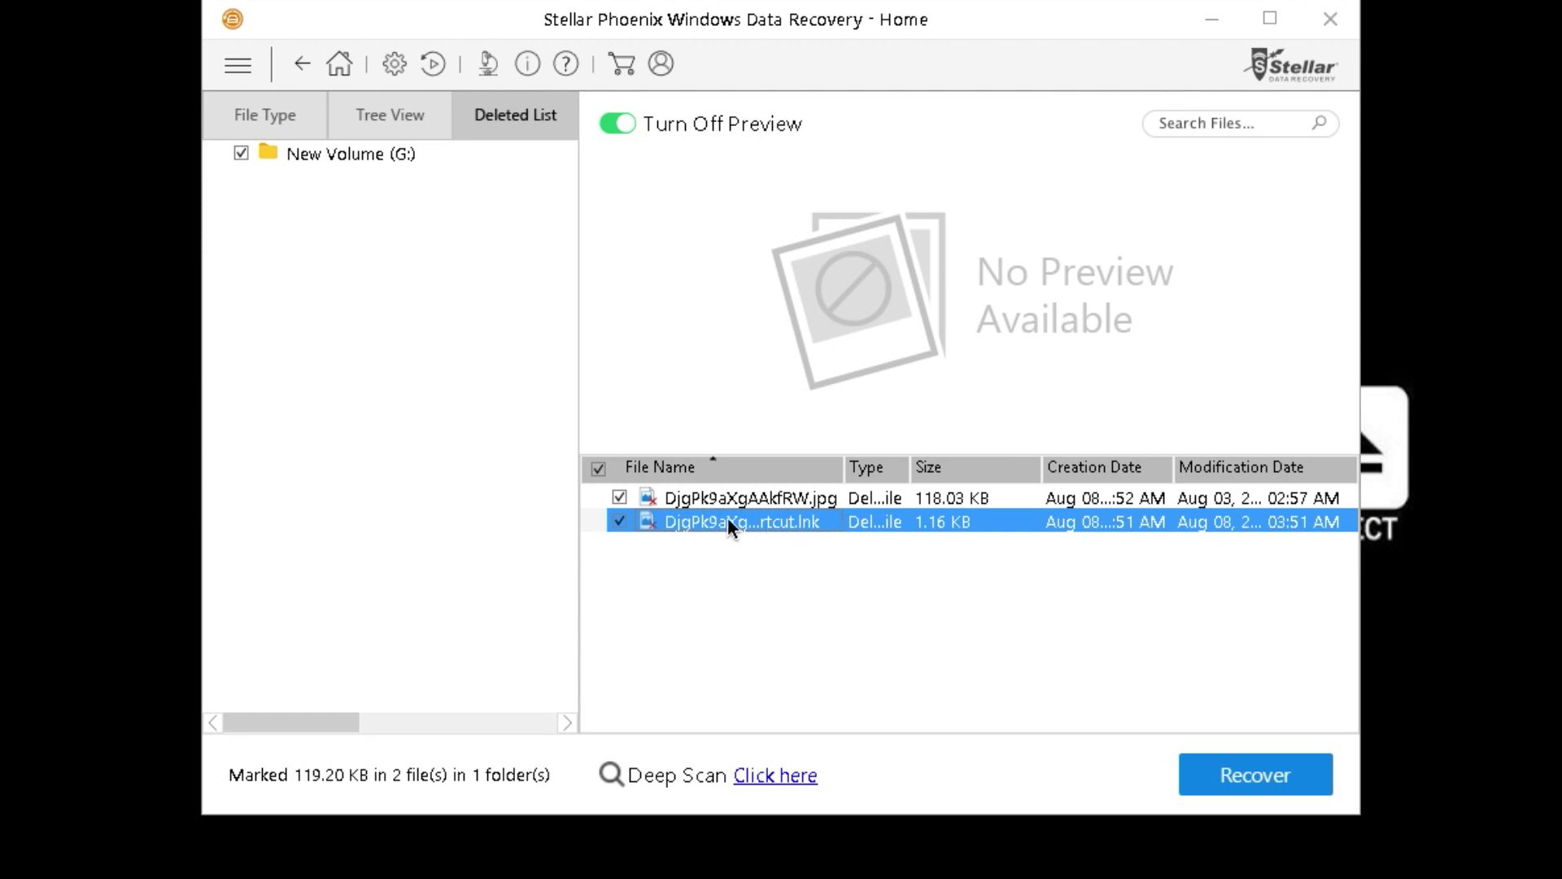
click(716, 499)
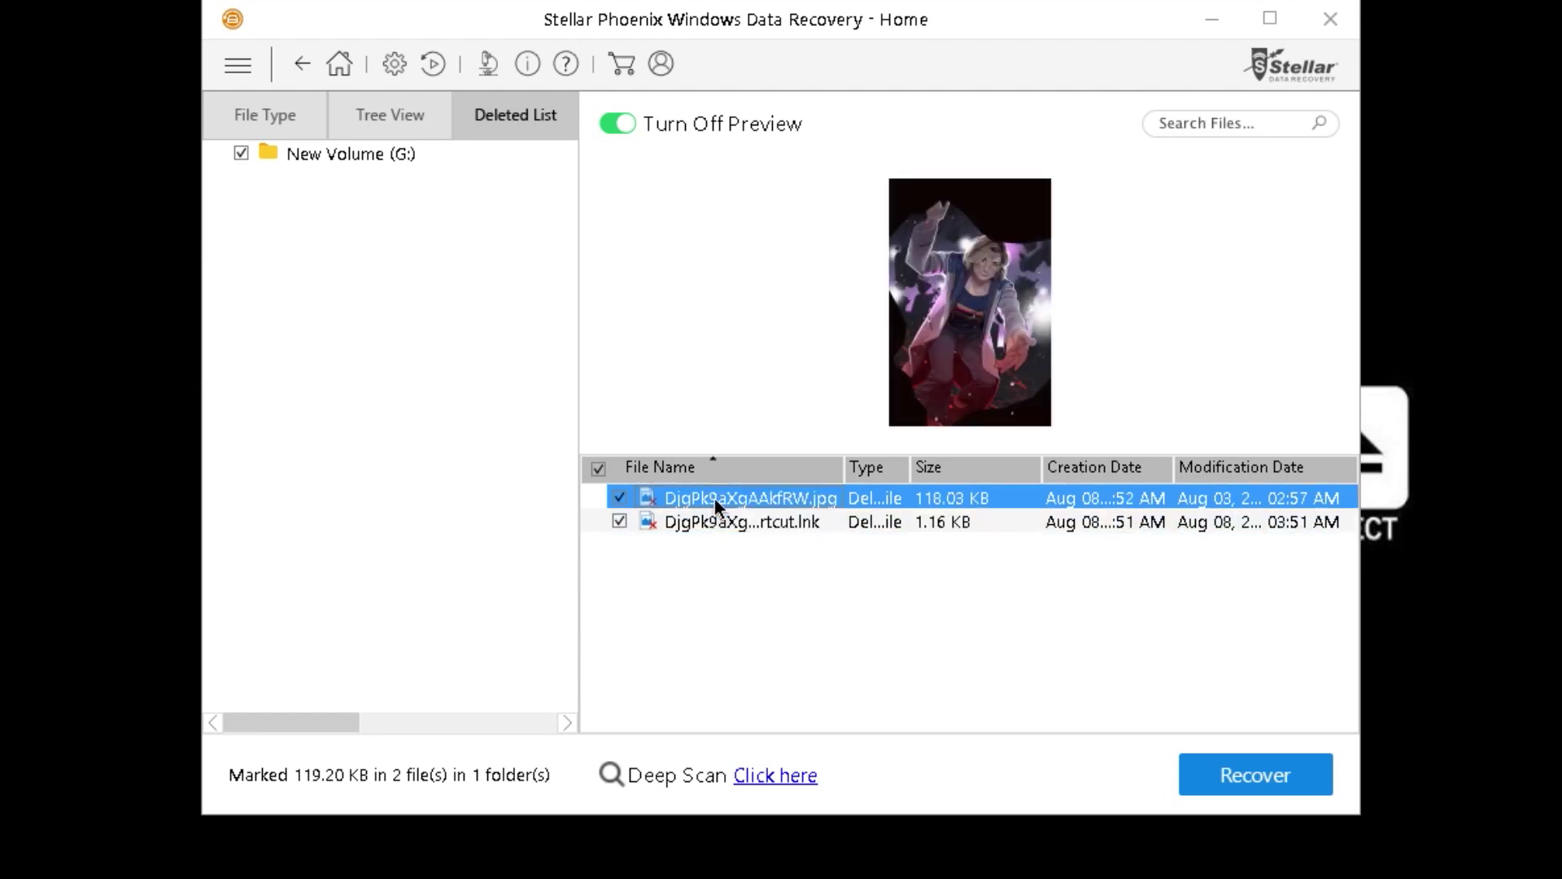
click(620, 522)
Recover the marked photo into the PIC folder on drive D.
click(1274, 783)
click(1019, 350)
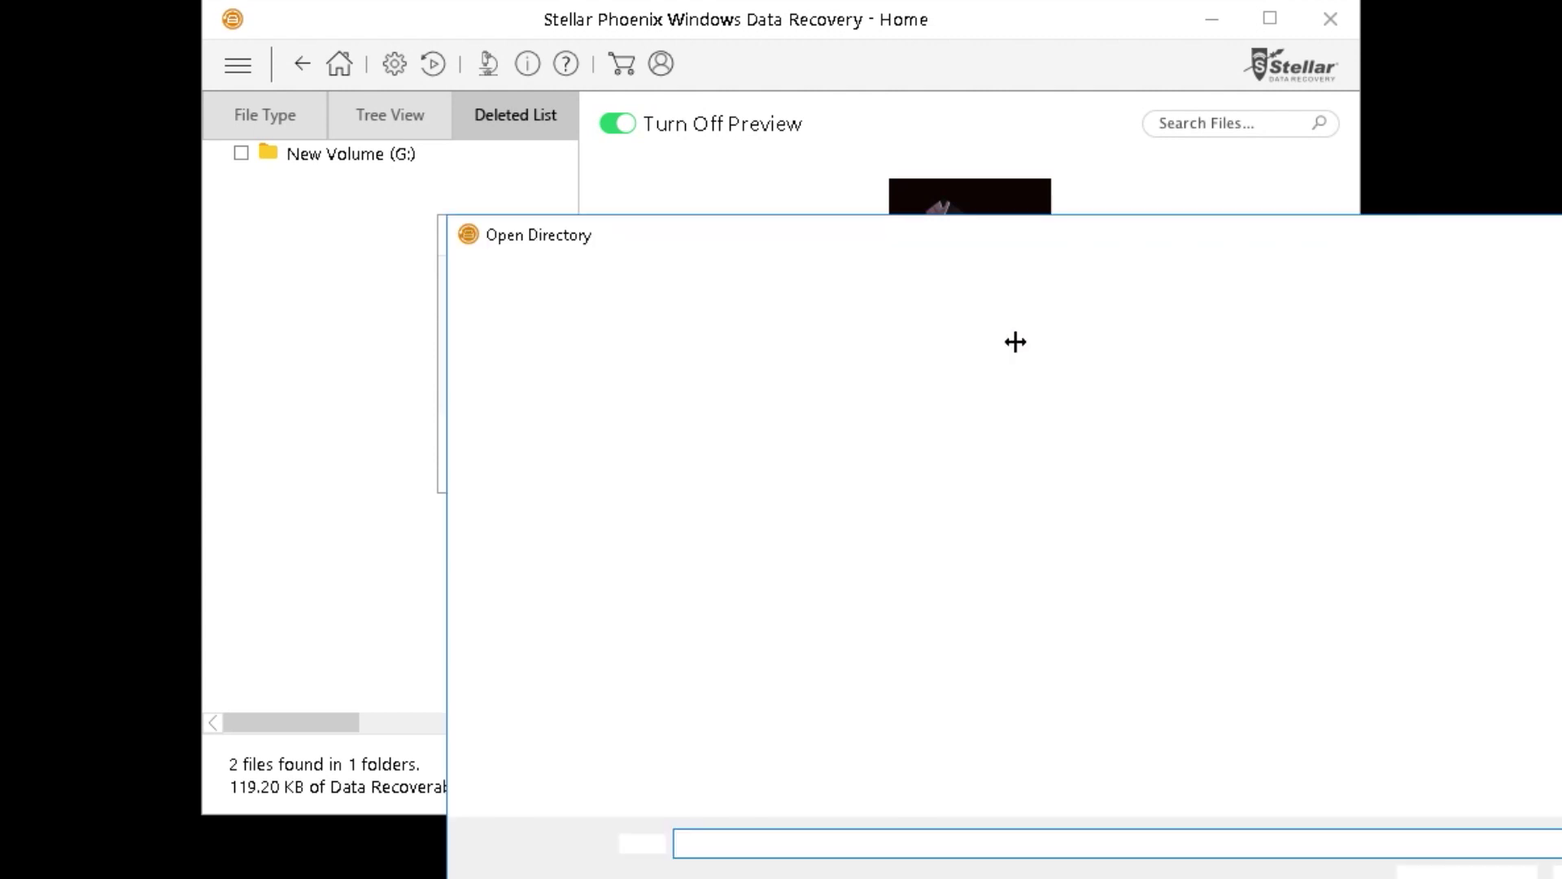
click(1095, 783)
key(Return)
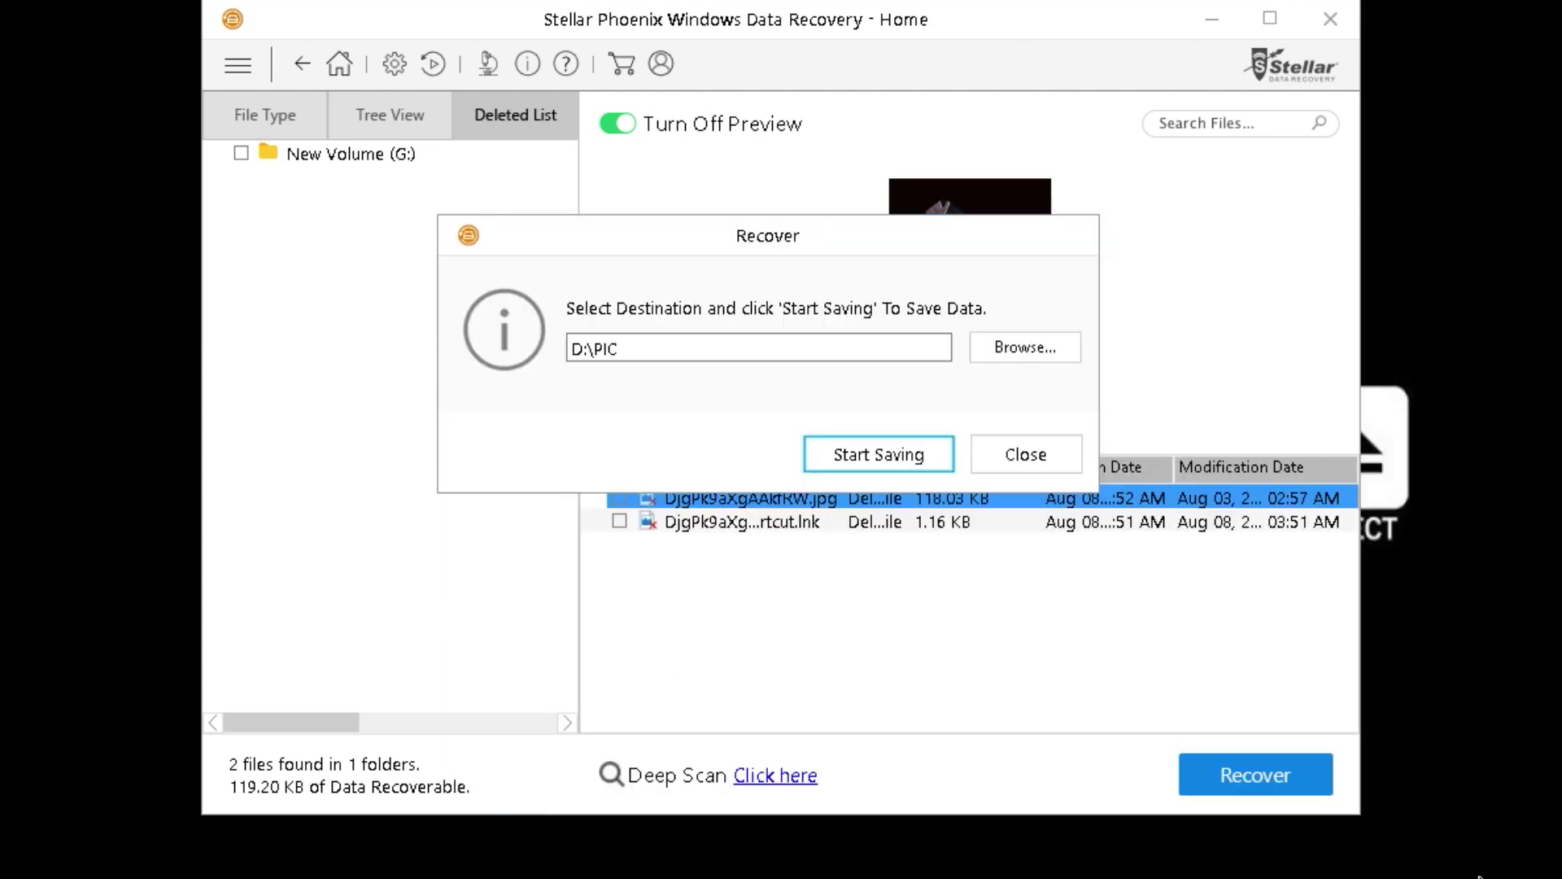
click(898, 454)
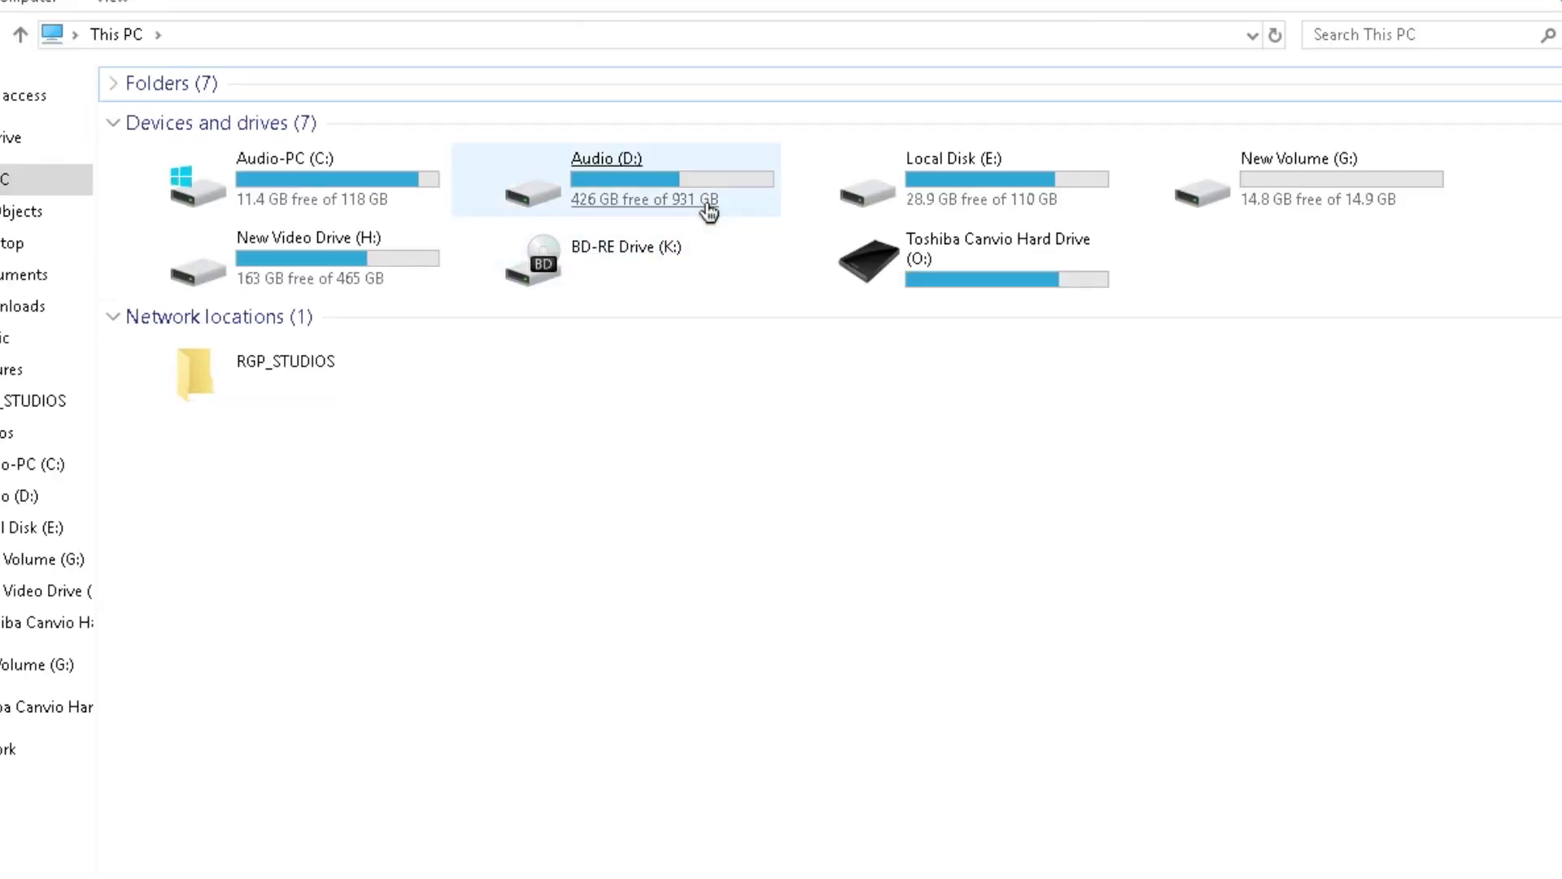
View the recovered jpg in Audio (D:)\PIC\#Root, then open sick.jpg on New Volume (G:).
double_click(709, 203)
key(p)
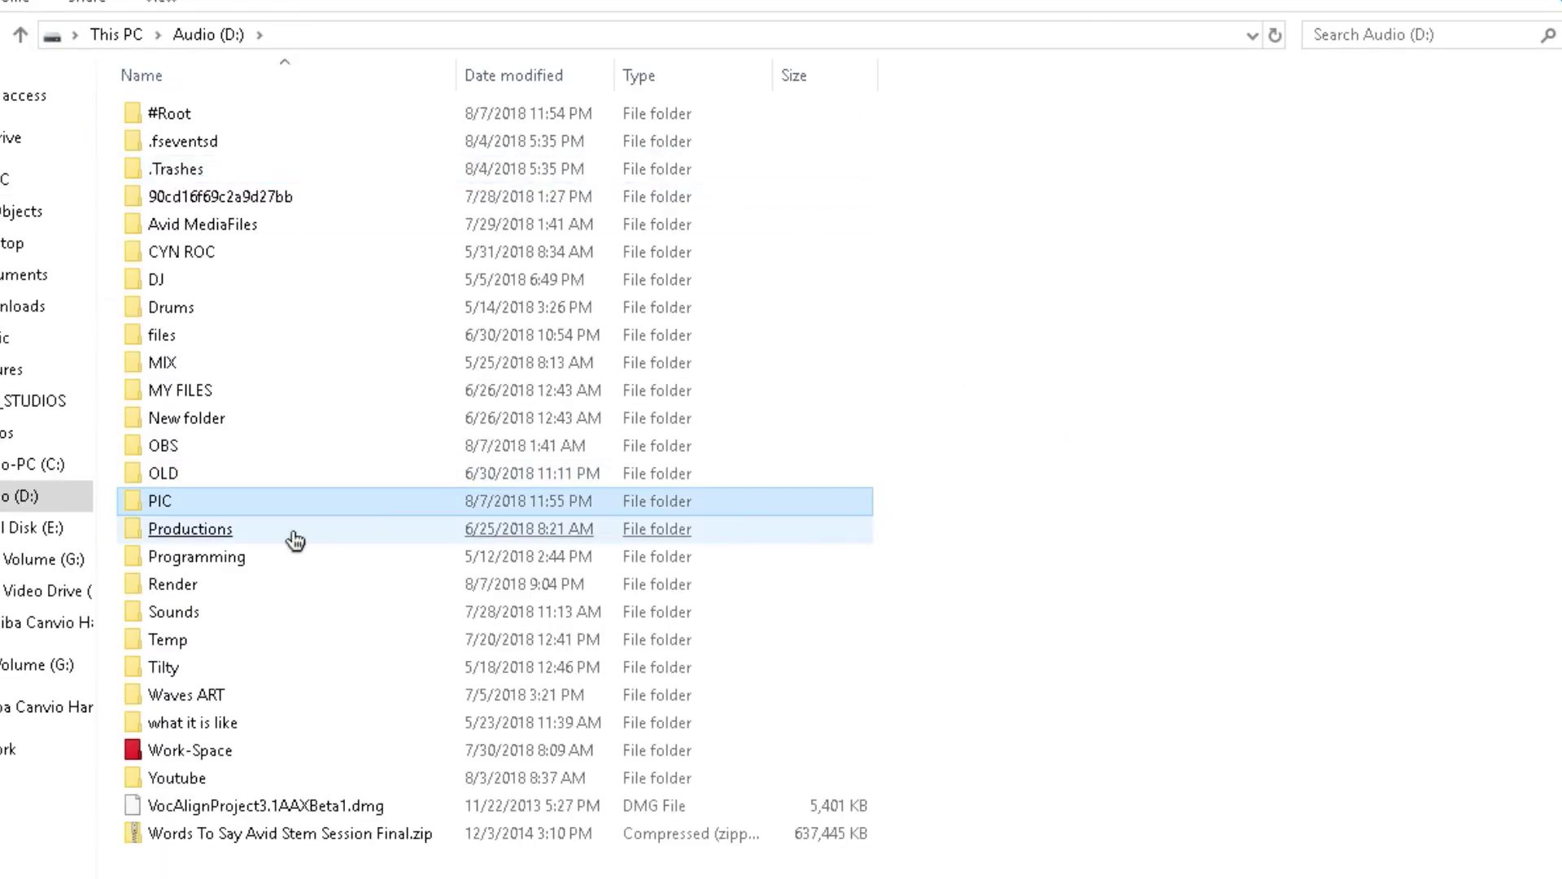
double_click(298, 498)
double_click(167, 114)
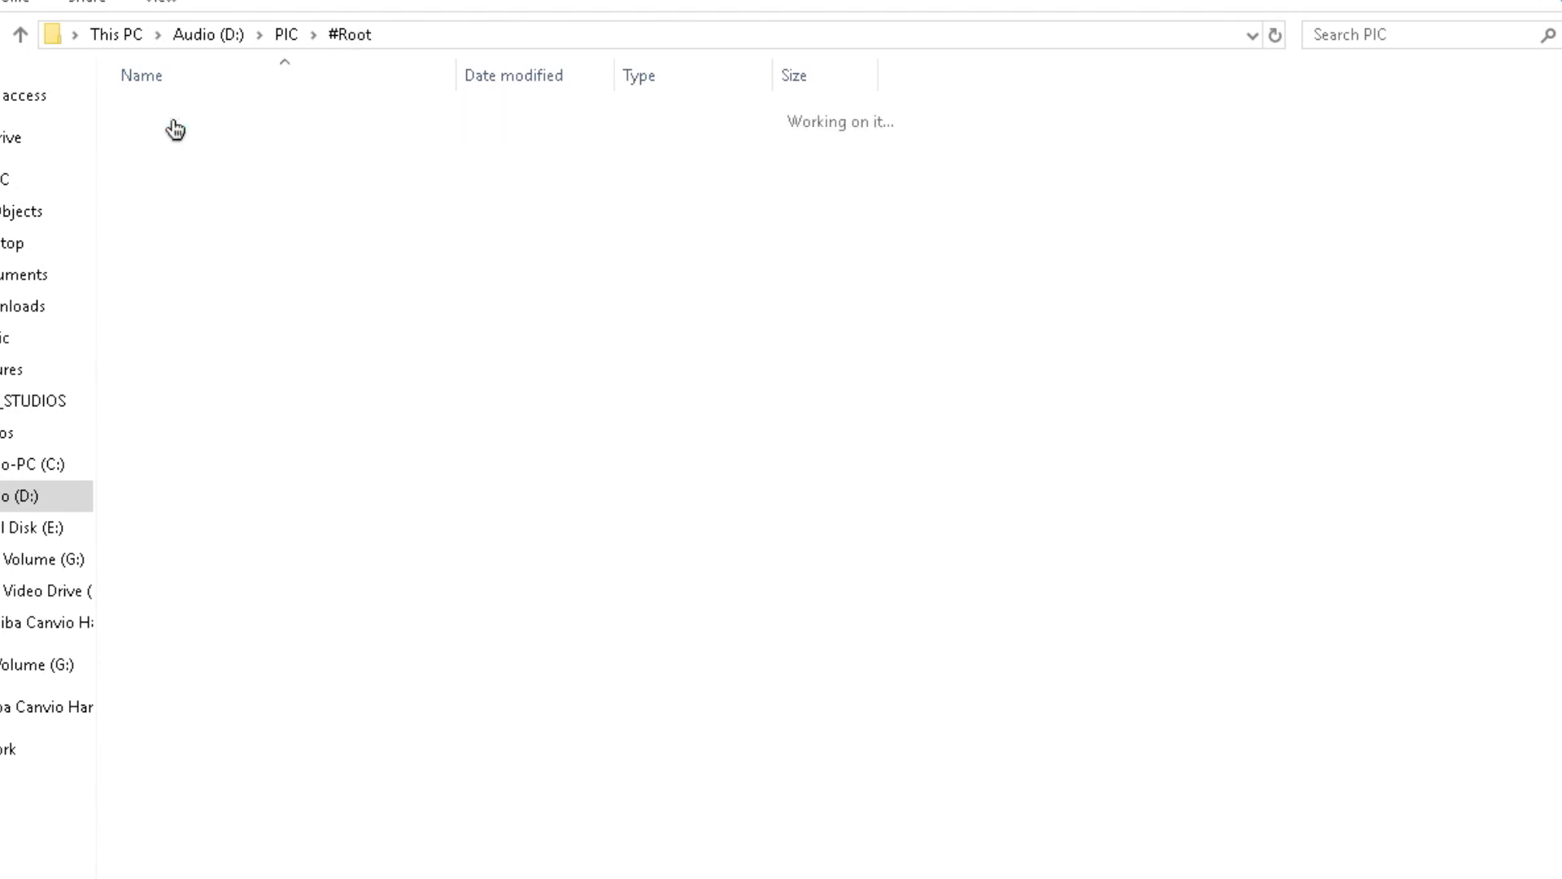
double_click(210, 124)
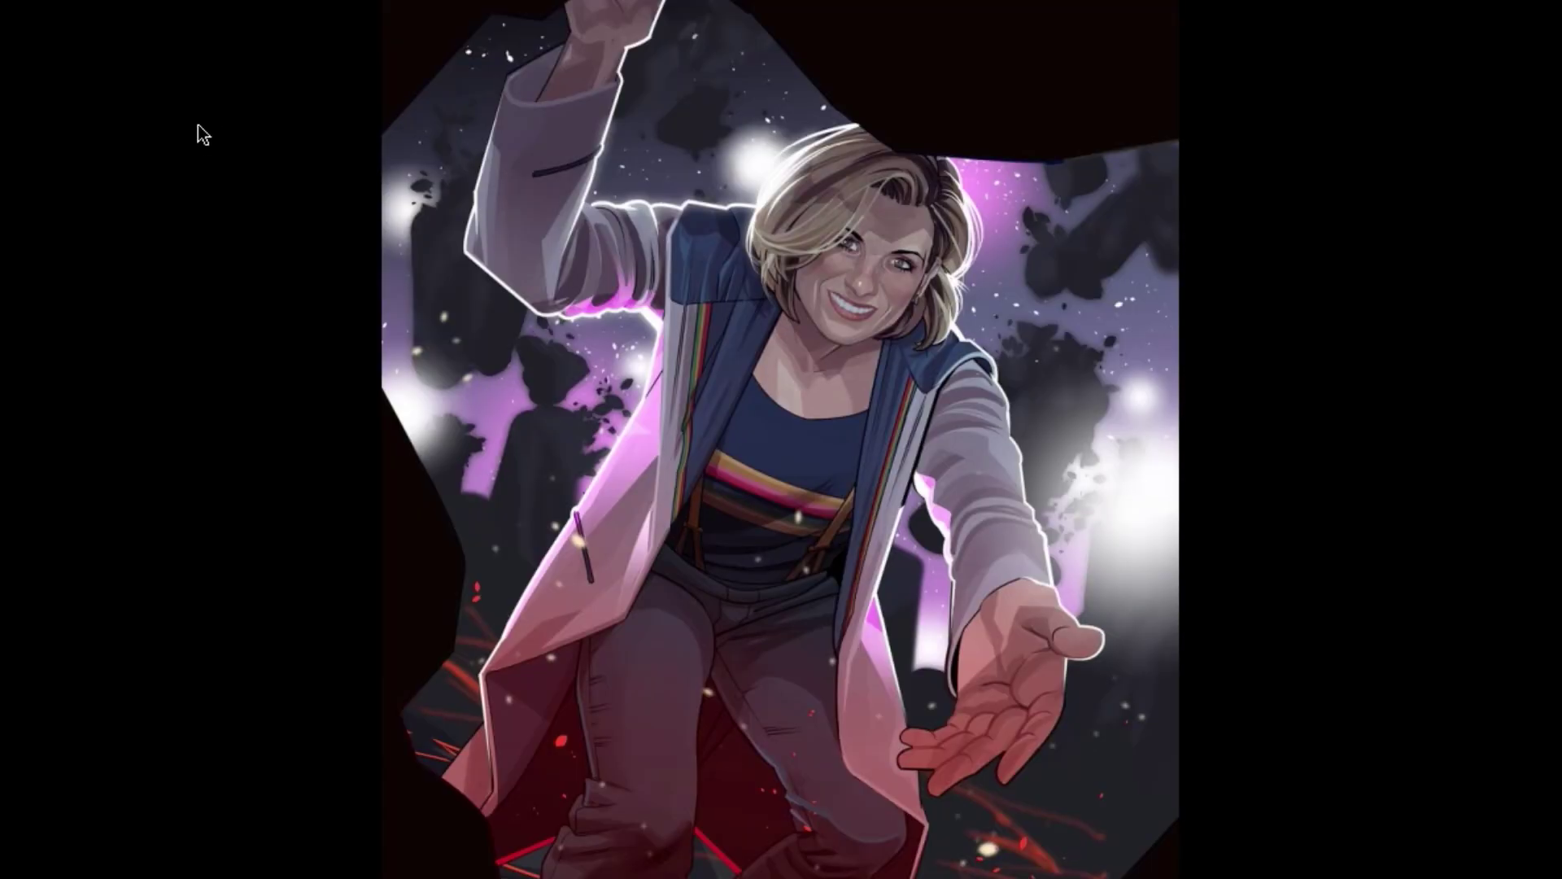
key(Escape)
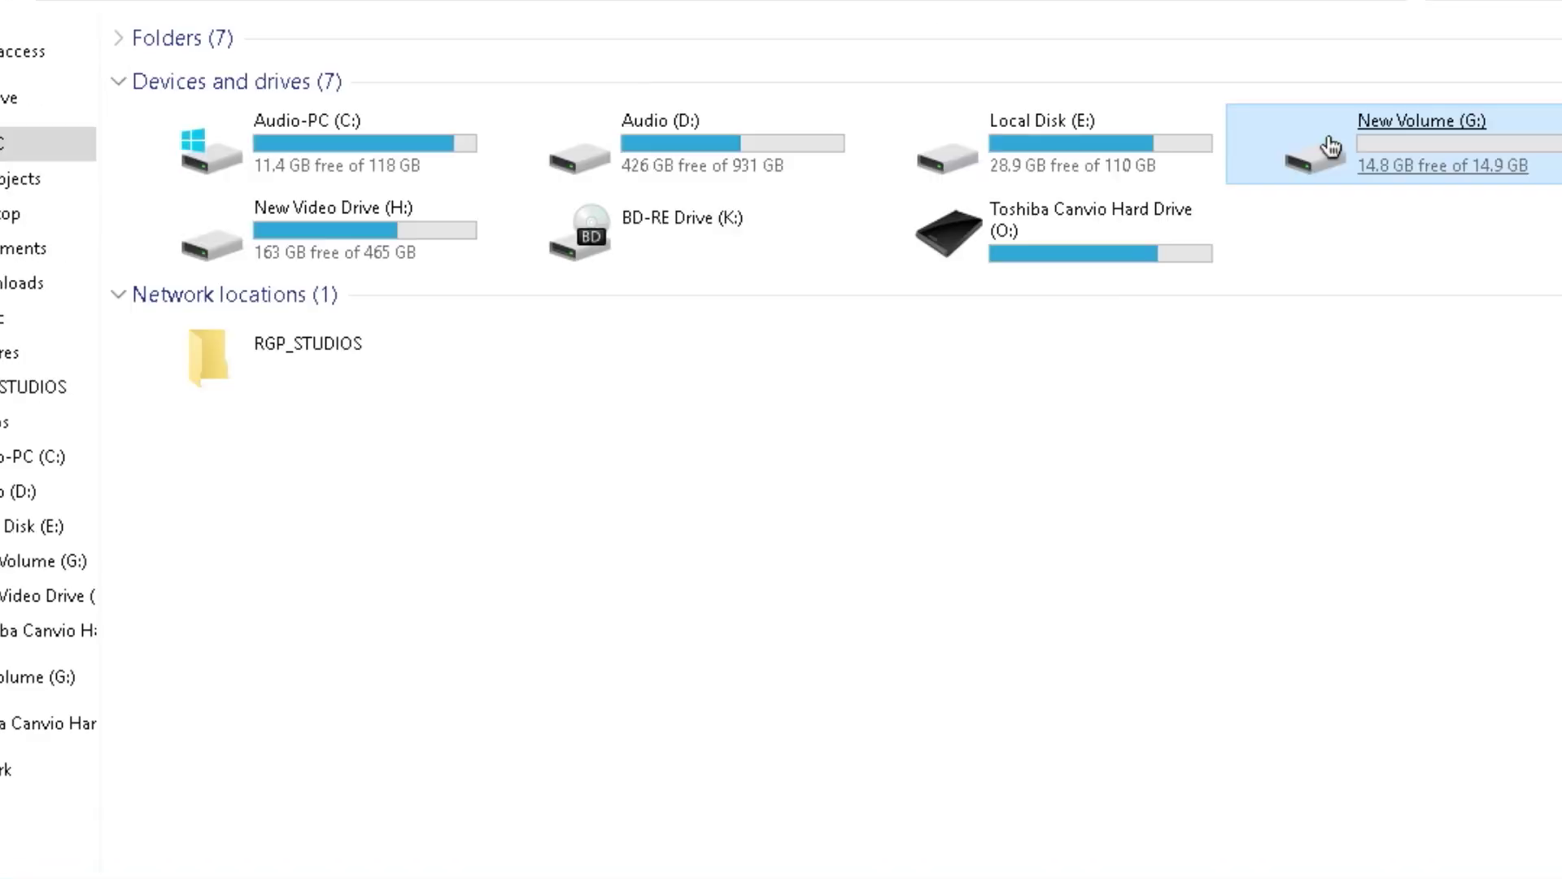
double_click(1343, 140)
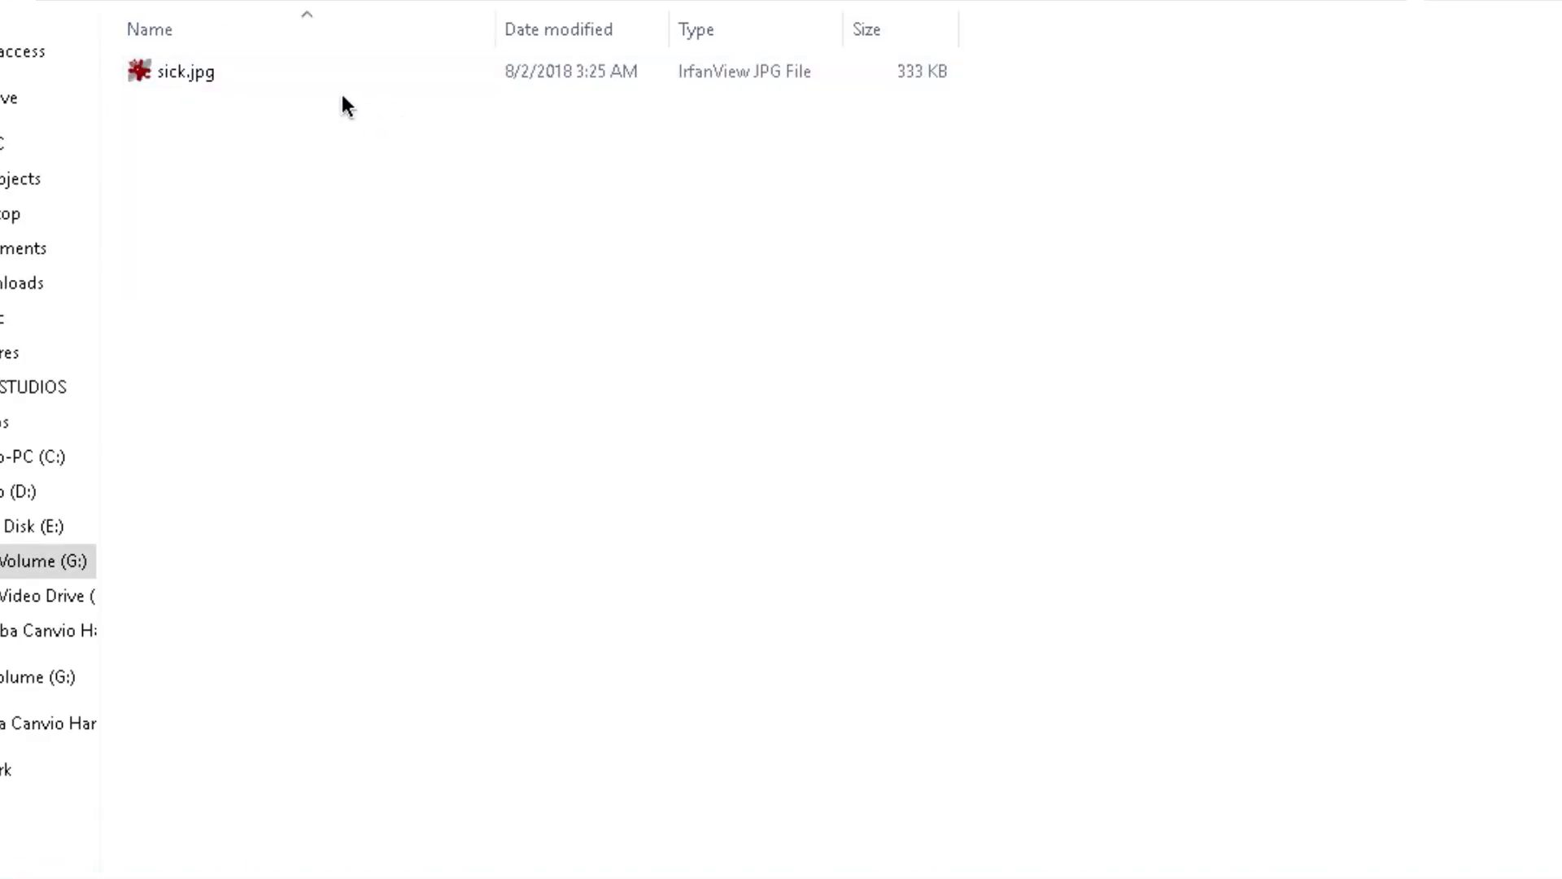
double_click(189, 78)
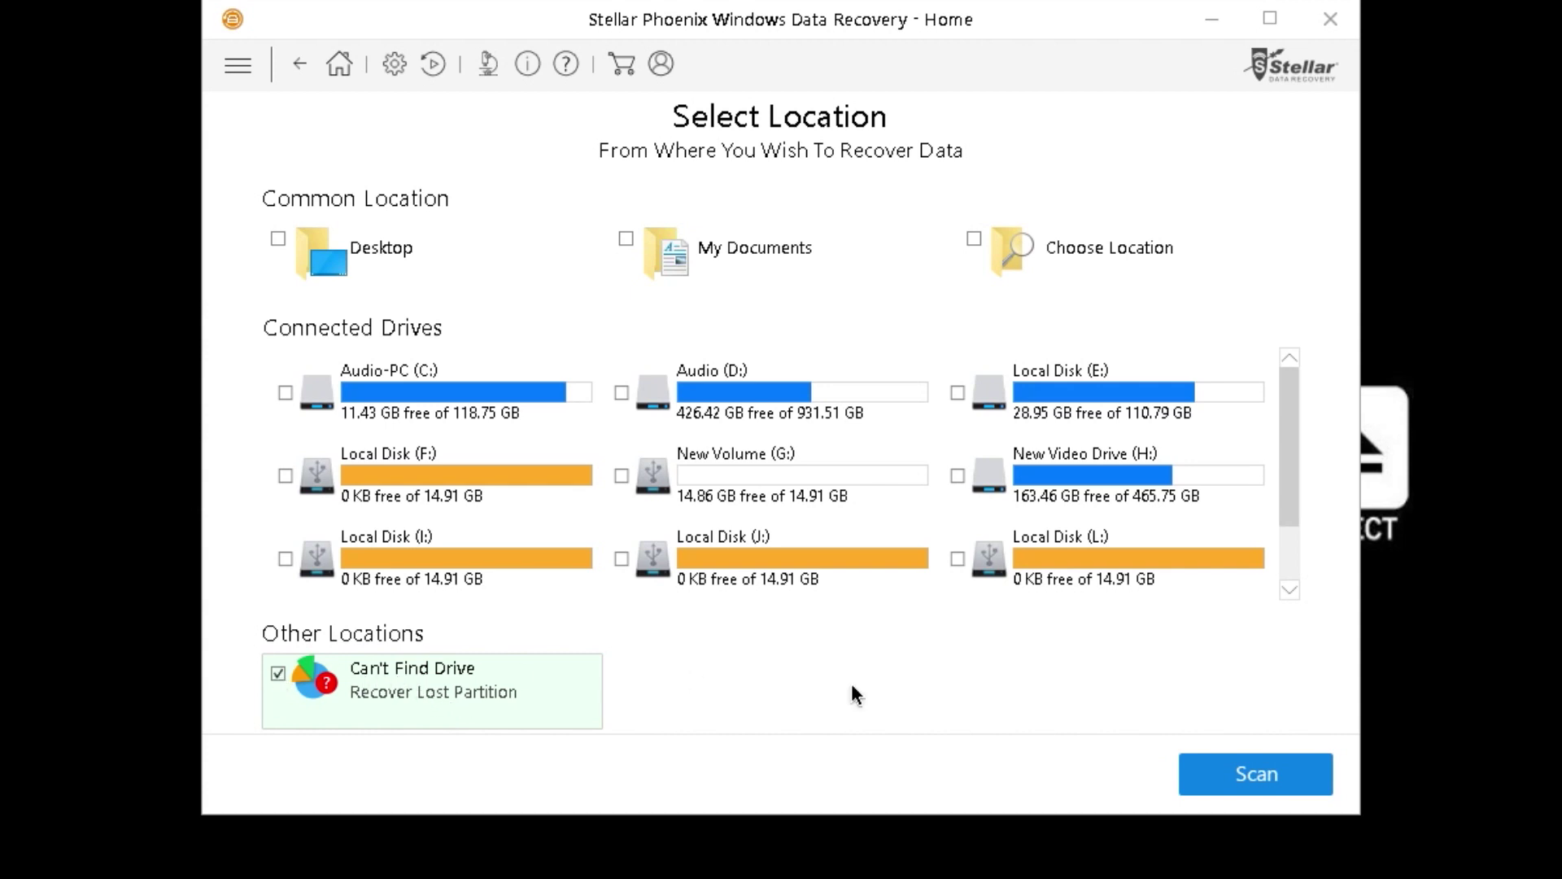
Search the first Samsung drive for lost partitions and select Std Vol 4.
click(1256, 774)
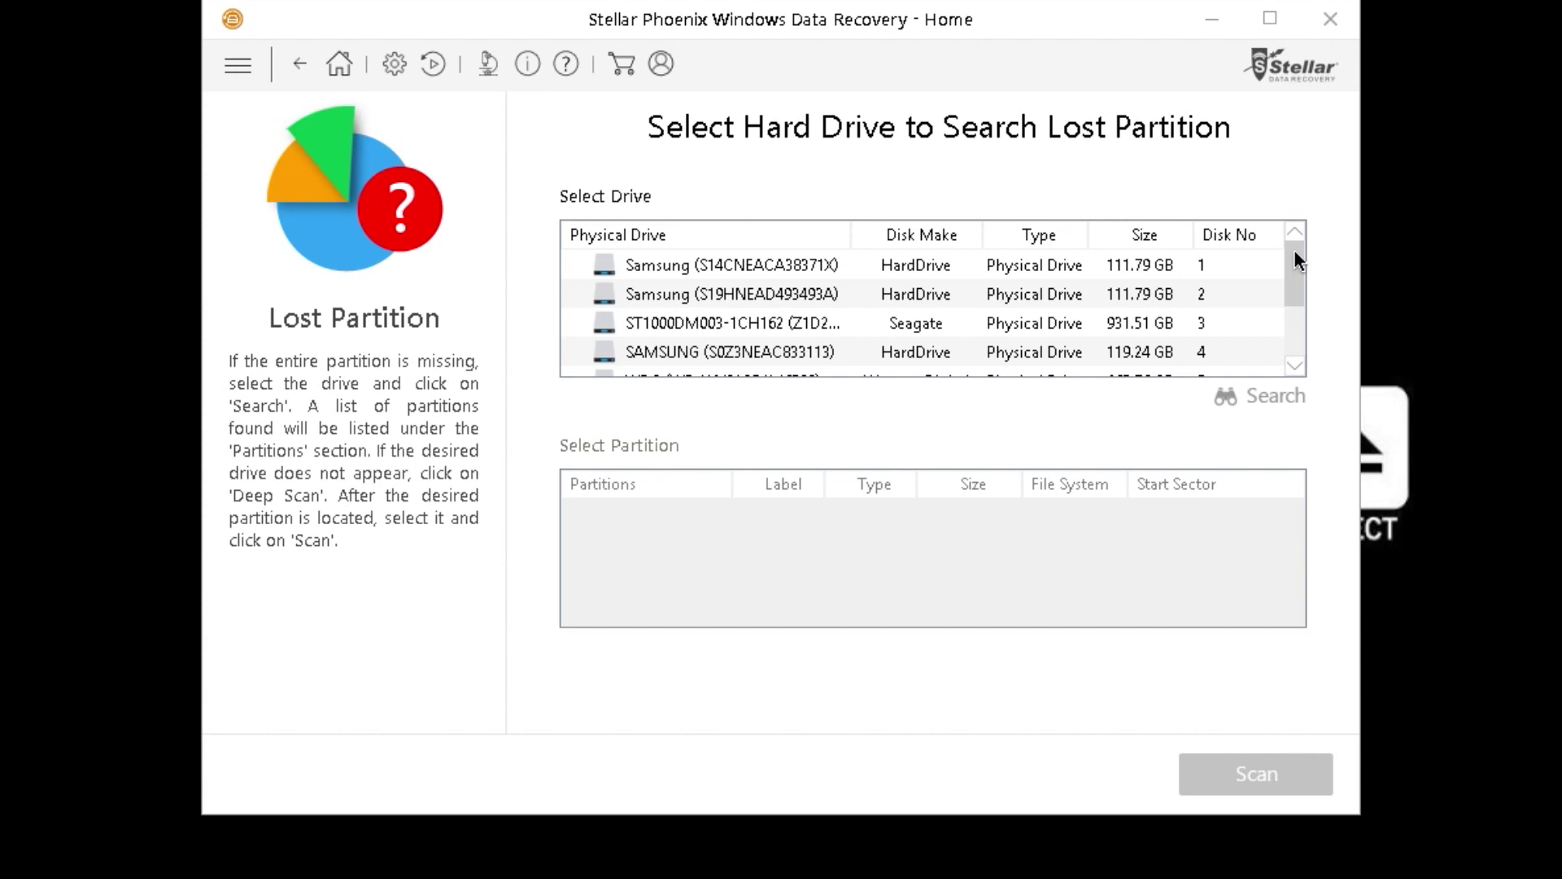
mouse_move(1295, 259)
mouse_down()
mouse_move(1297, 320)
mouse_move(1297, 266)
mouse_up()
click(863, 265)
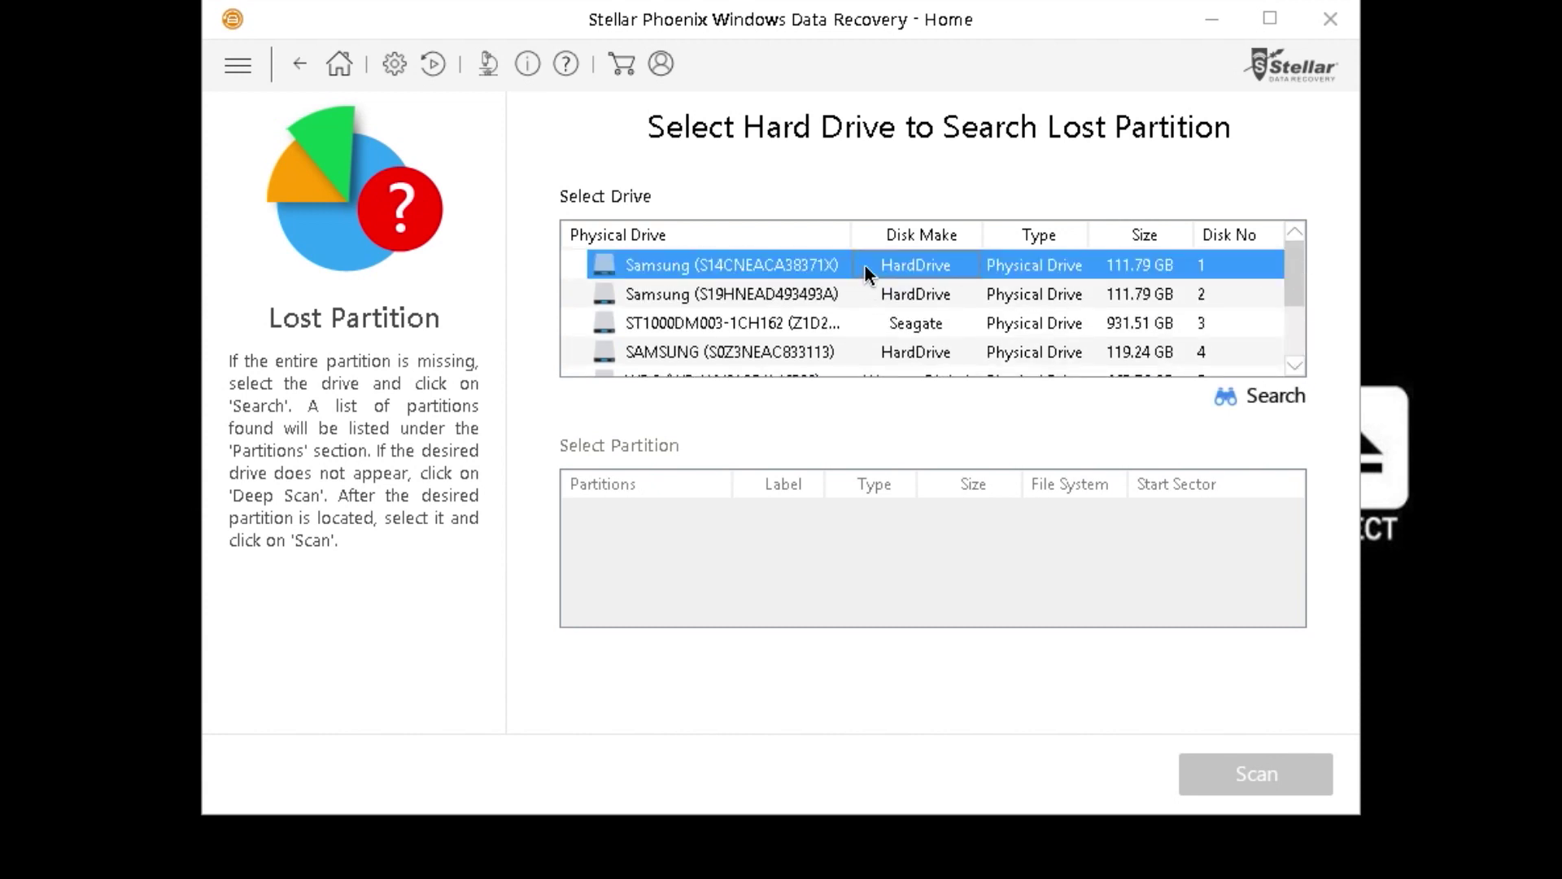
click(1267, 399)
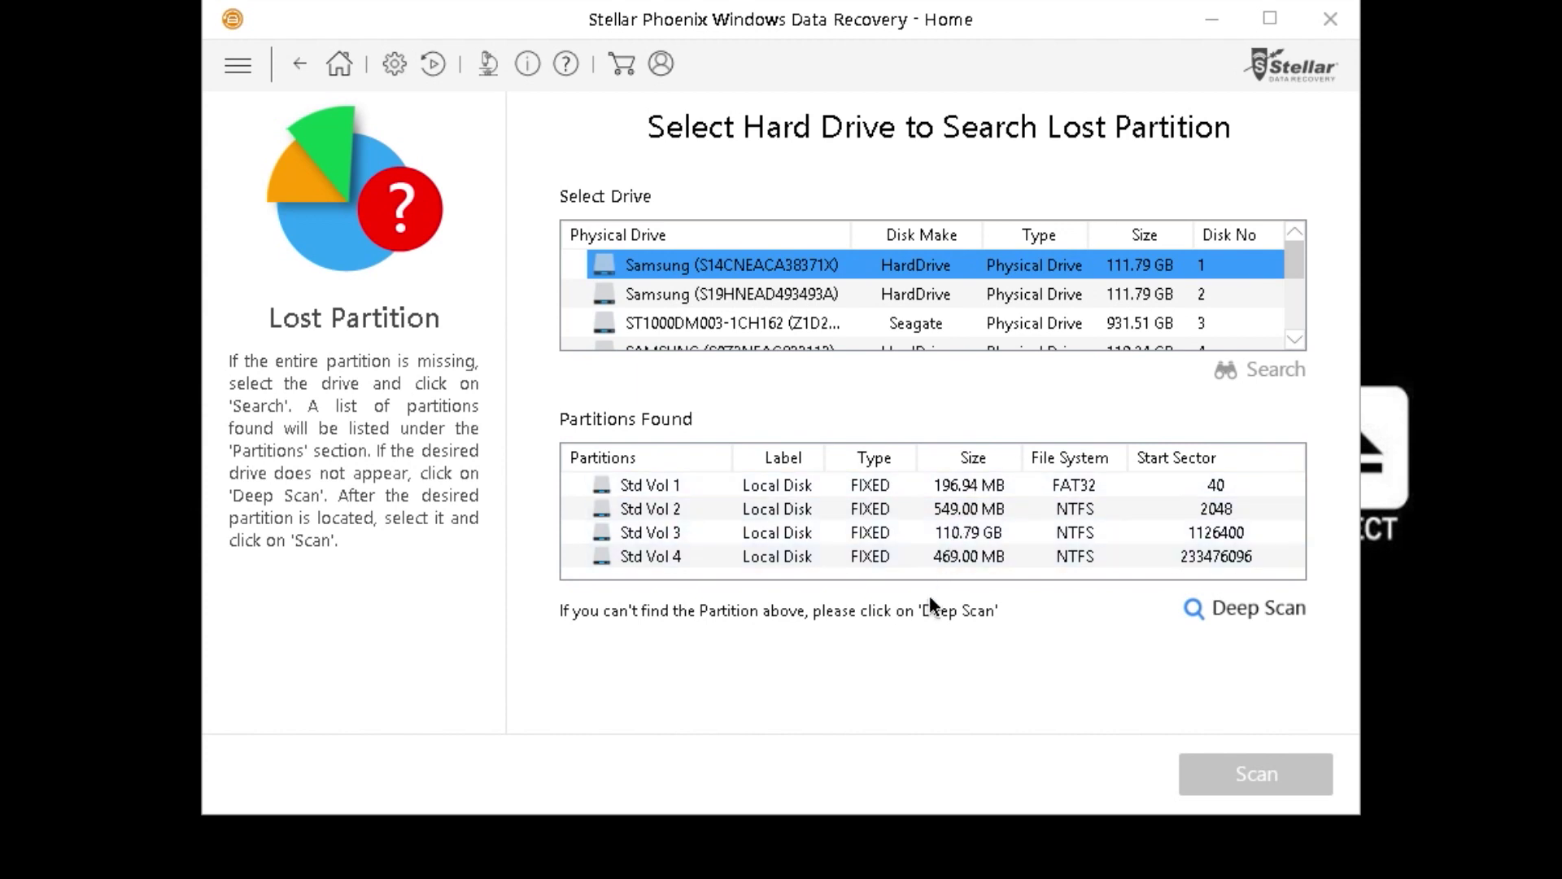
click(936, 557)
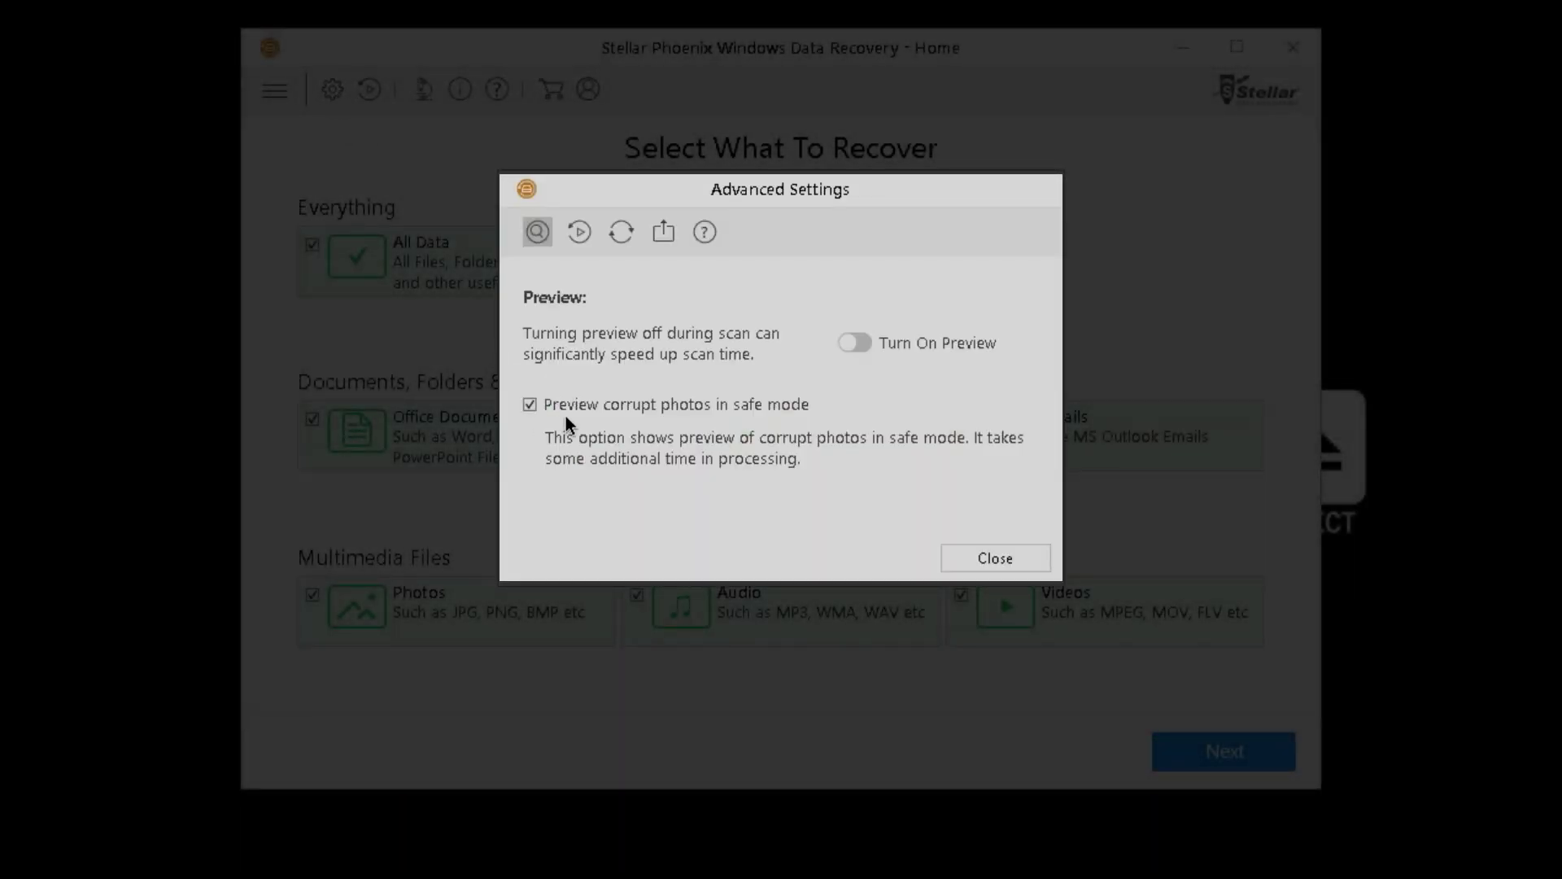
Toggle scan preview on and back off, then view Resume Recovery, Updates and Export License settings.
click(853, 343)
click(854, 343)
click(580, 234)
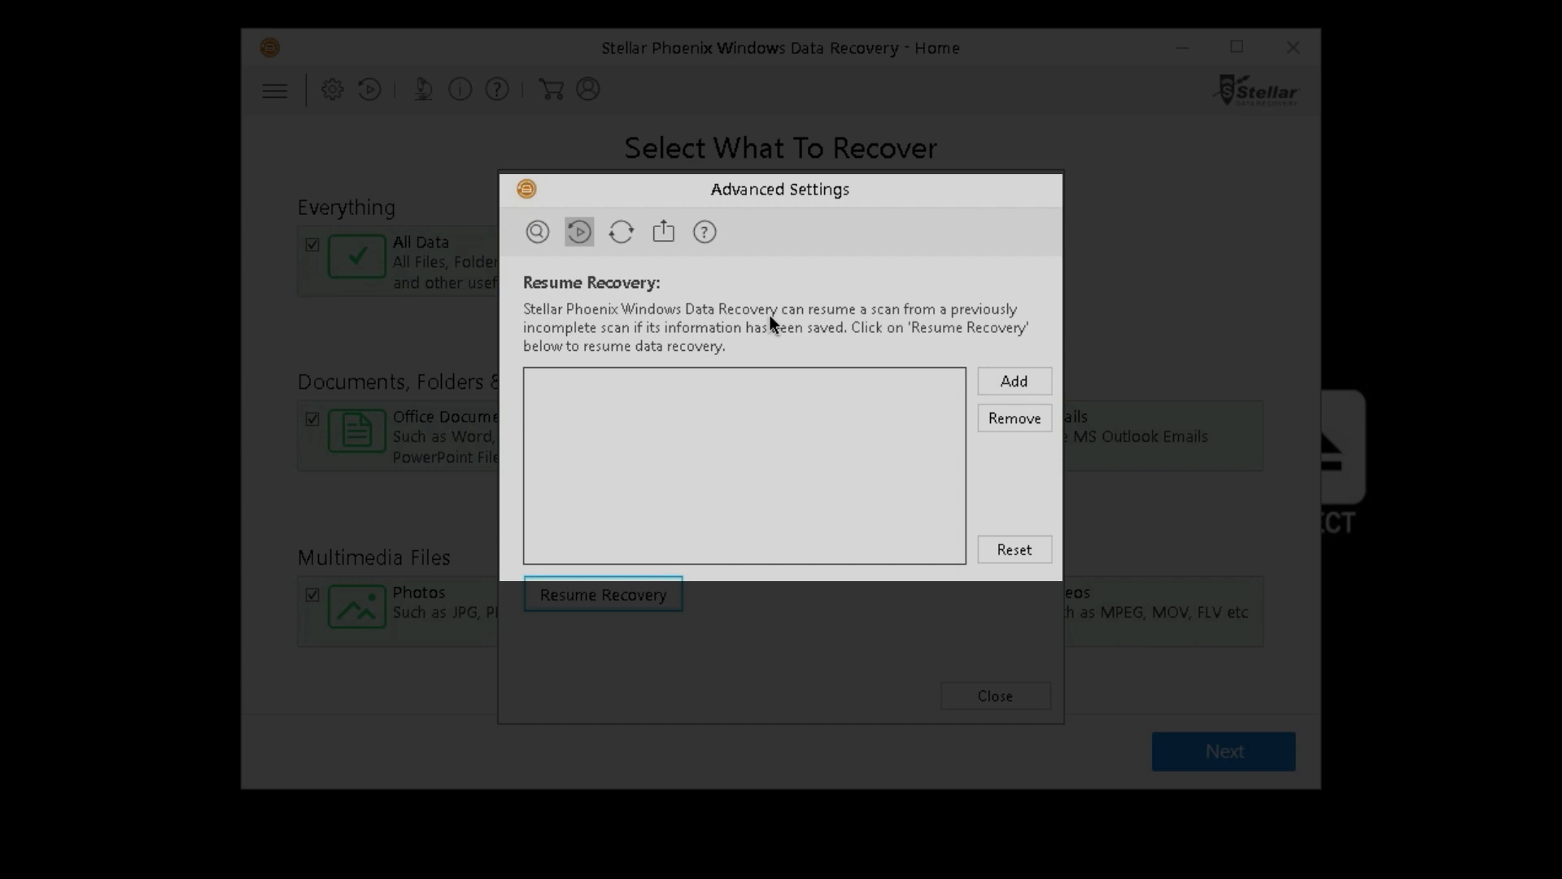
click(621, 232)
click(662, 234)
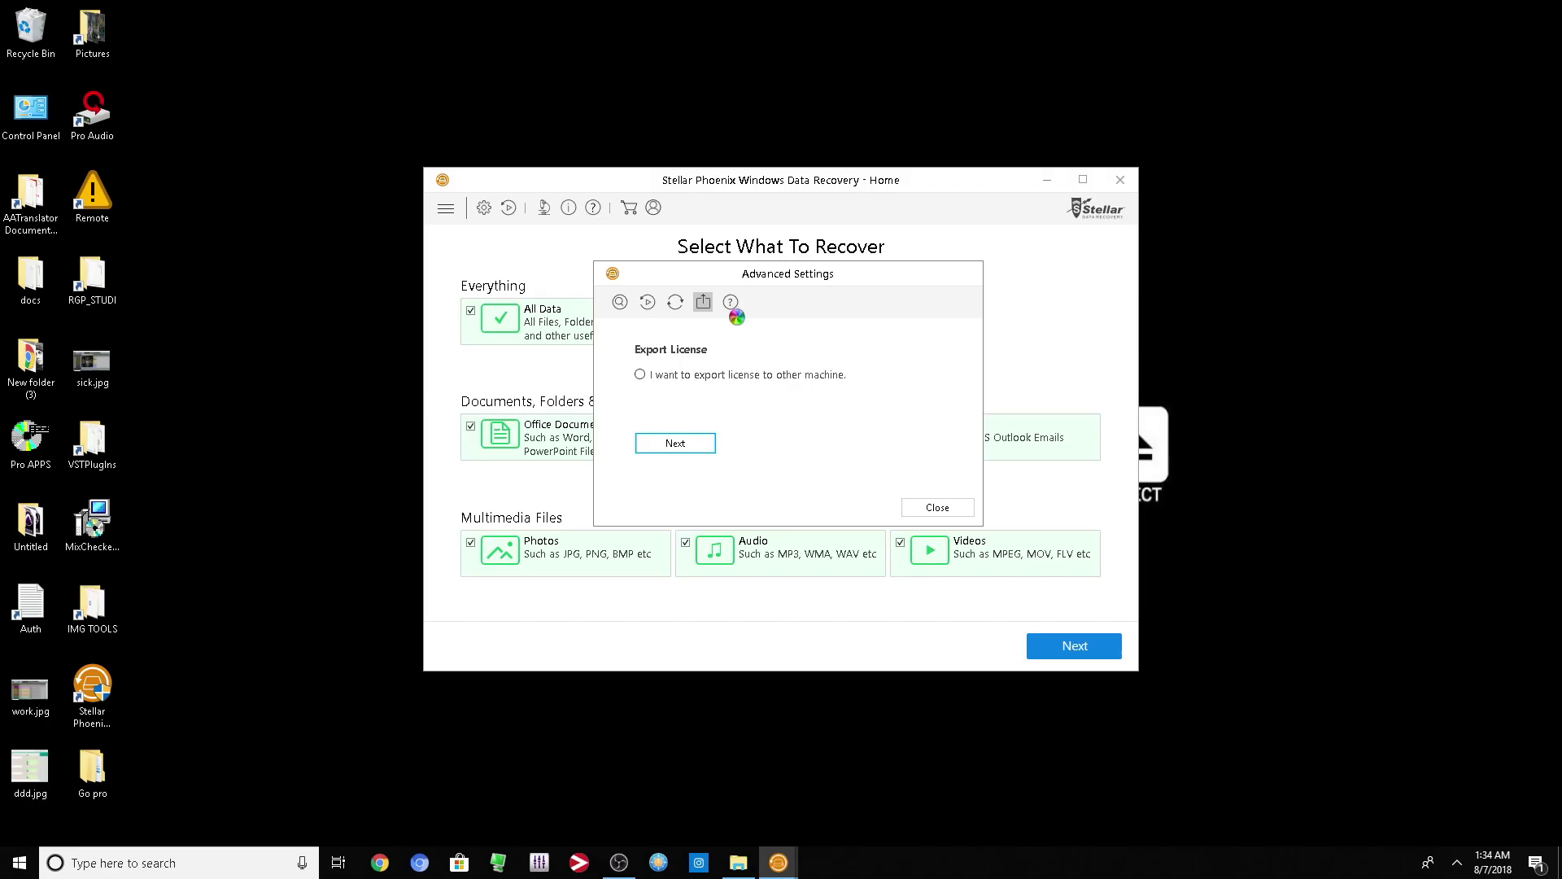
Maximize the Configure Advanced Settings help page to read it, then close it.
double_click(348, 11)
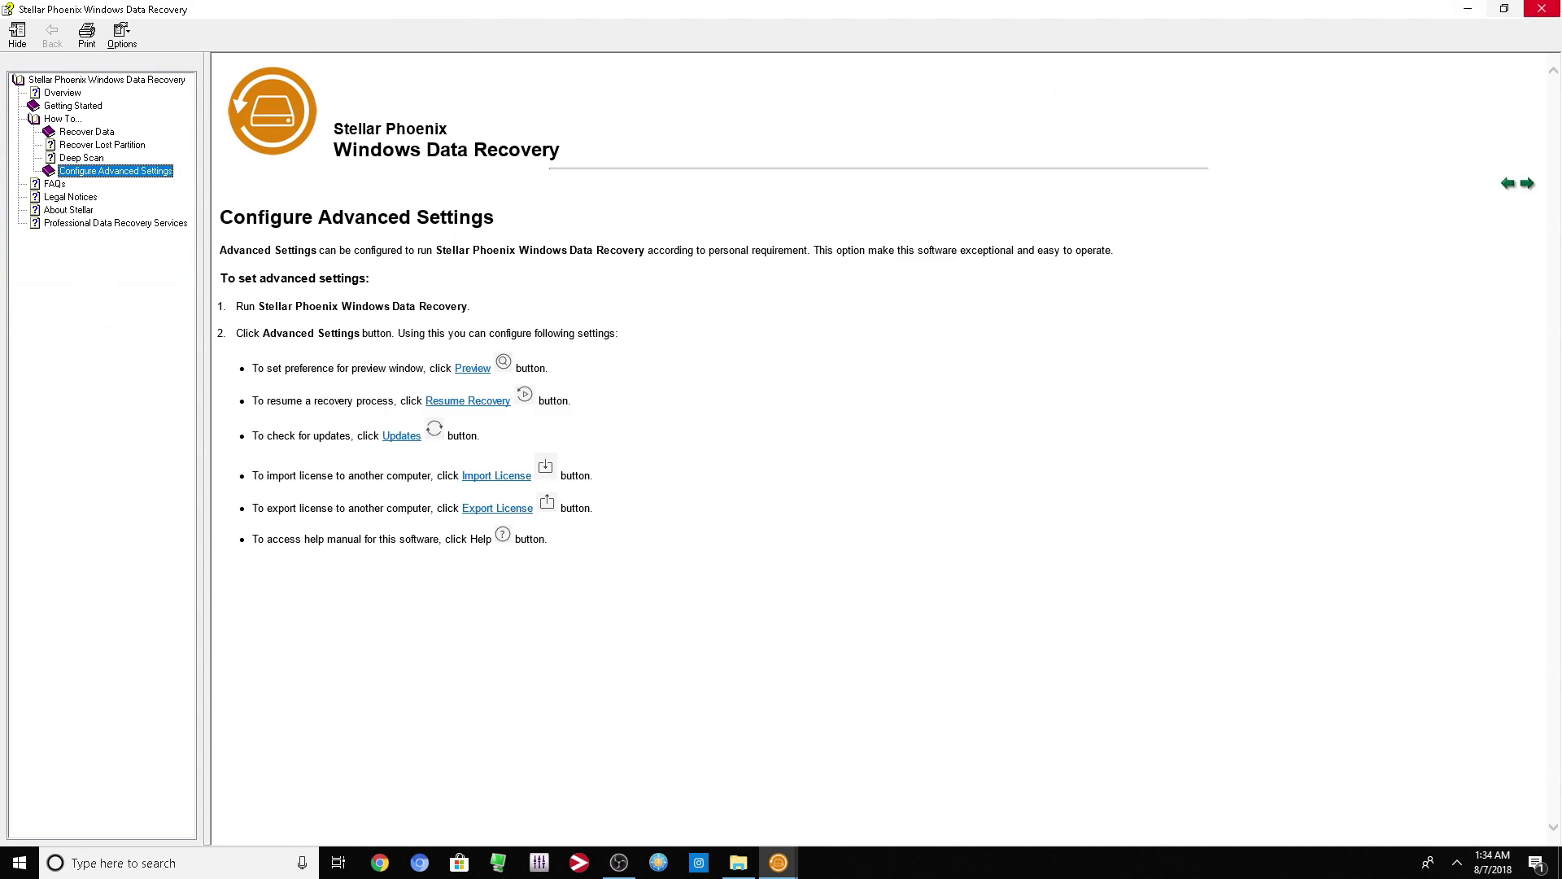
click(1541, 8)
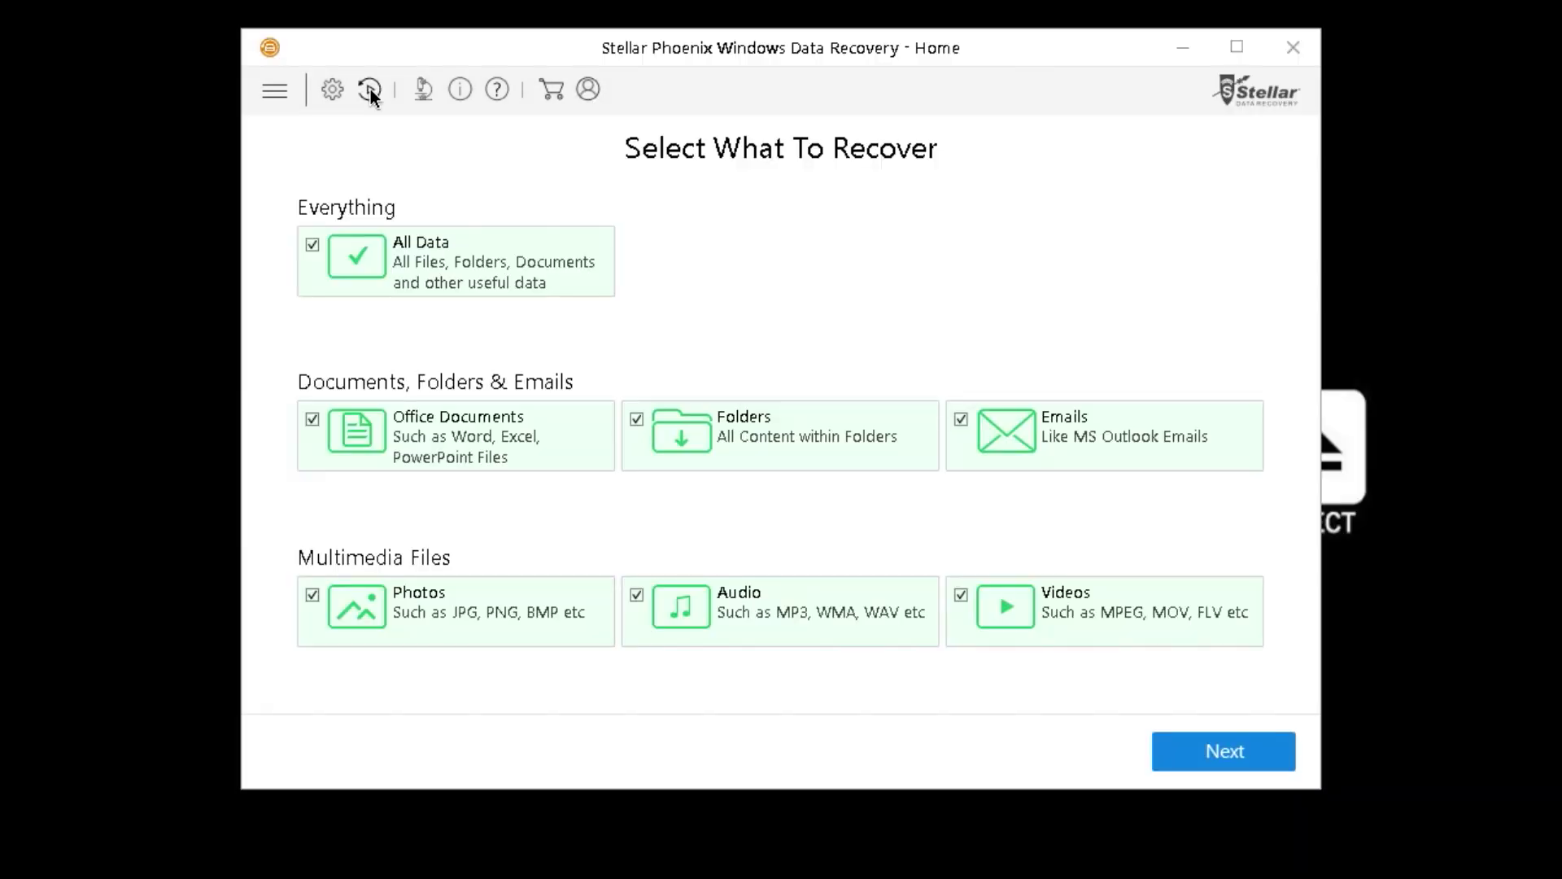
Glance at and close the professional recovery services offer, then save 'all notifications' for the YouTube channel.
click(424, 89)
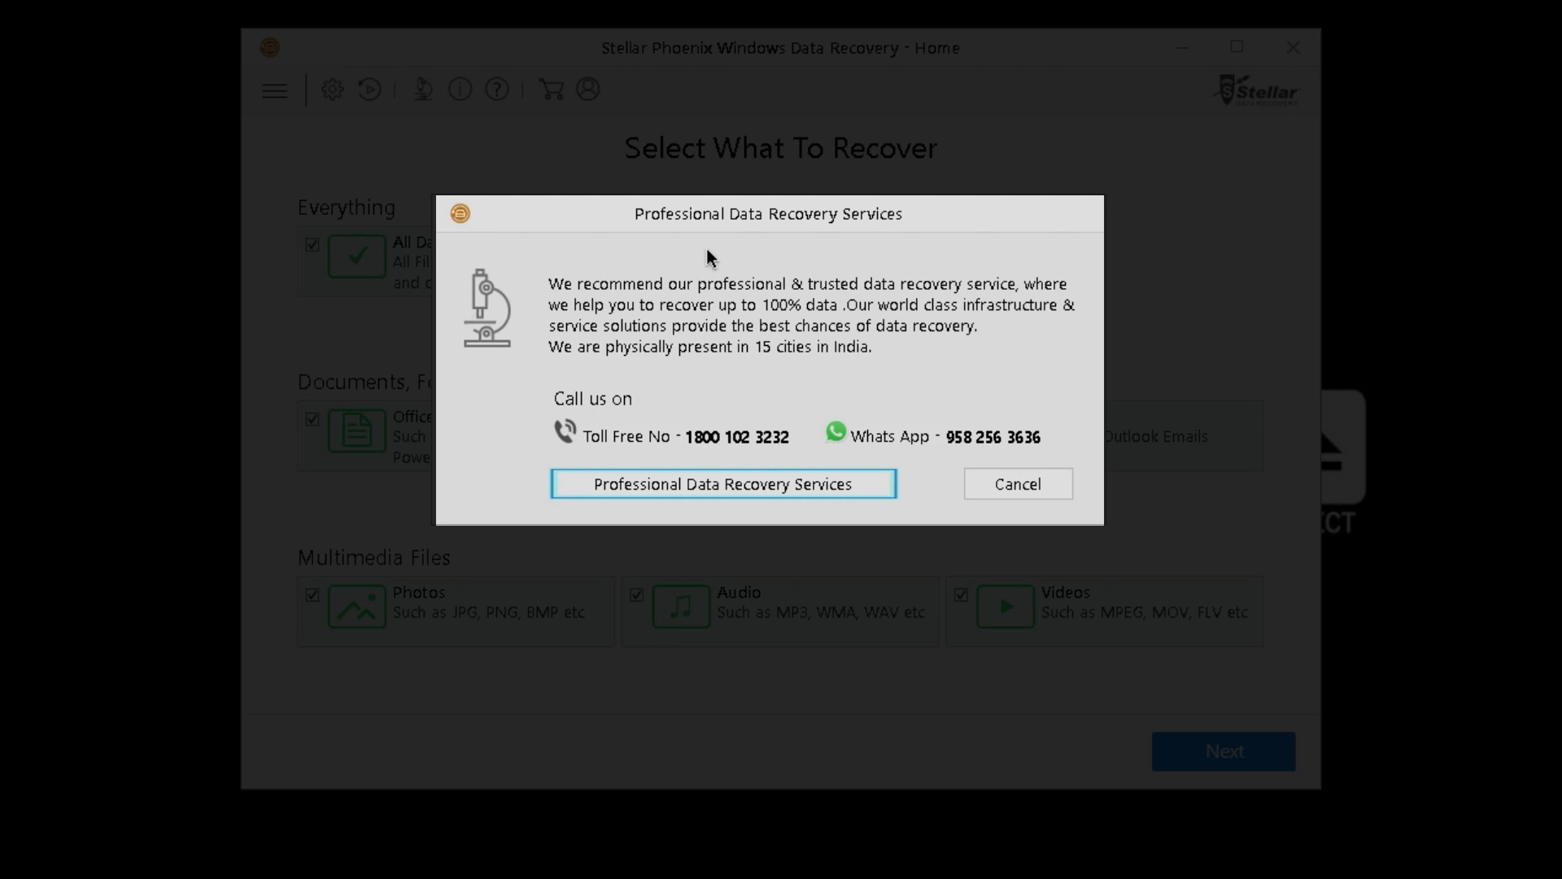
key(Escape)
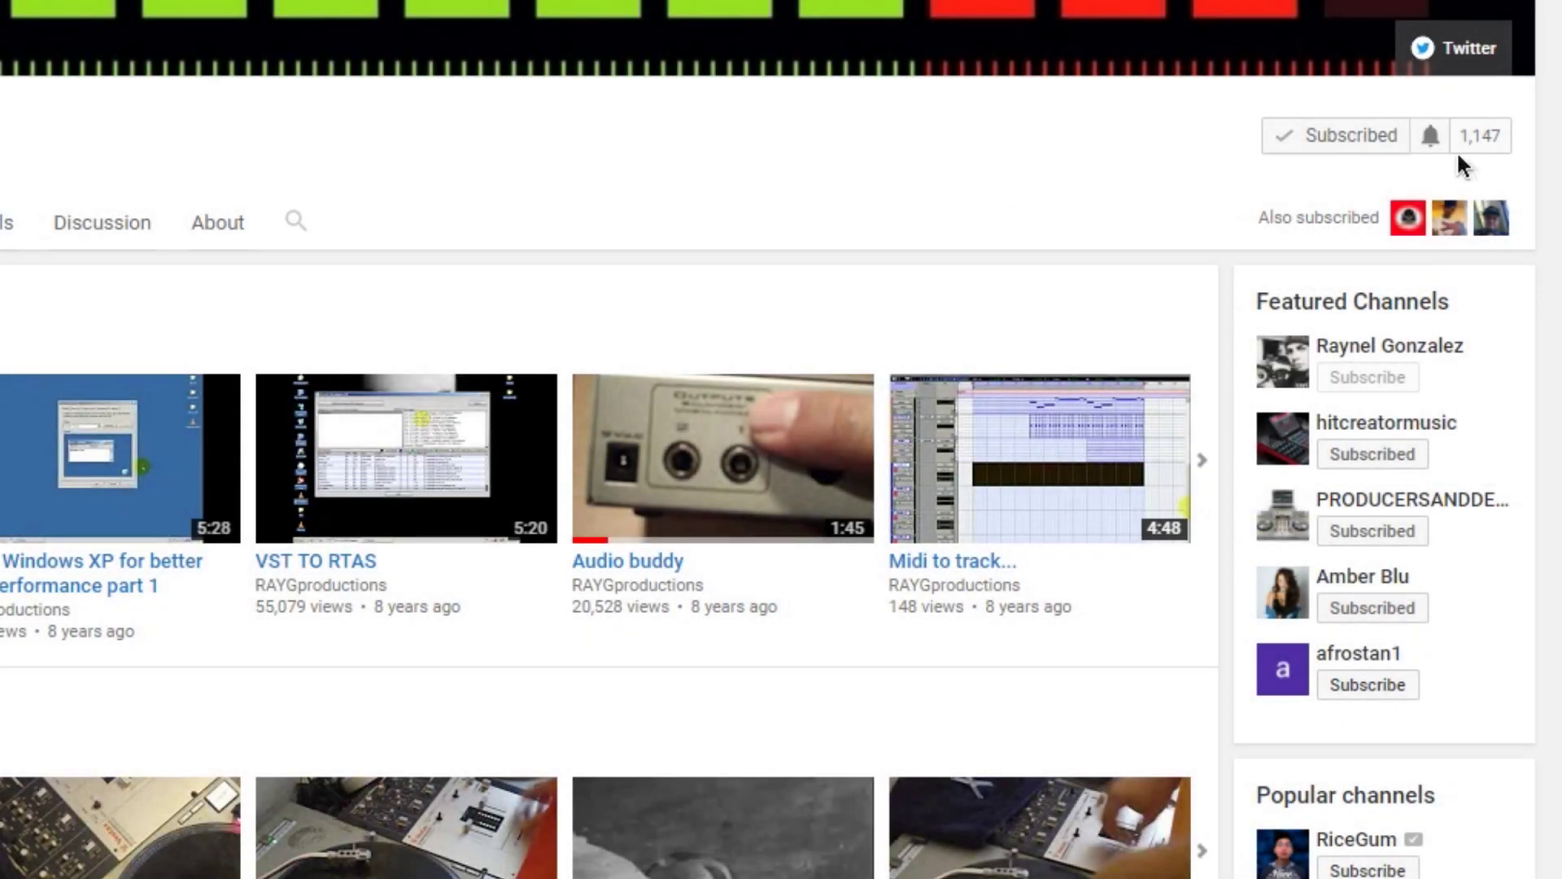
click(1432, 138)
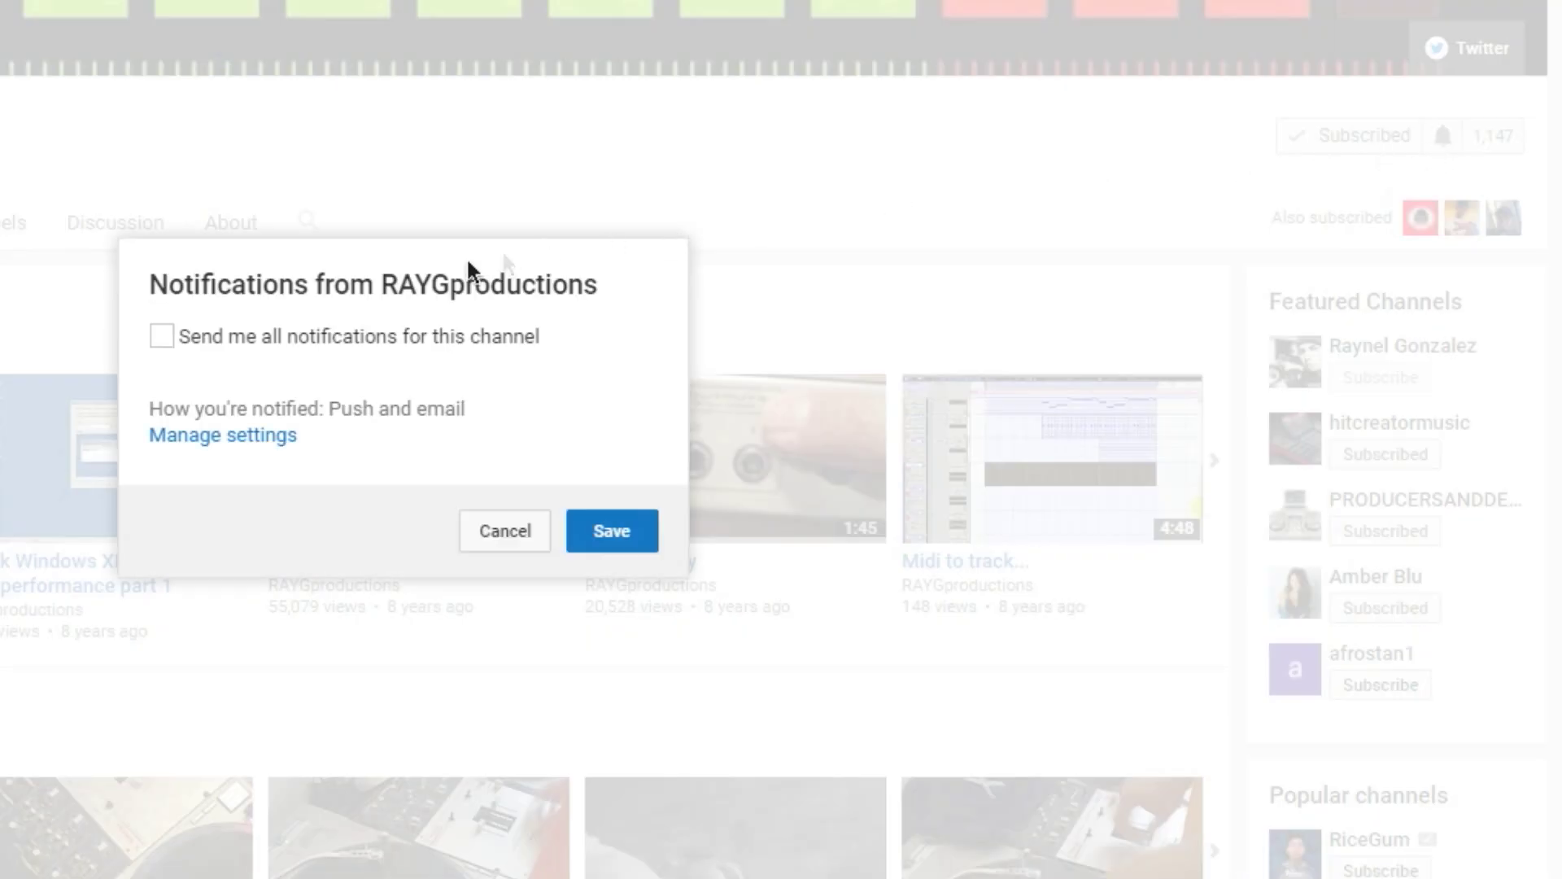
click(267, 338)
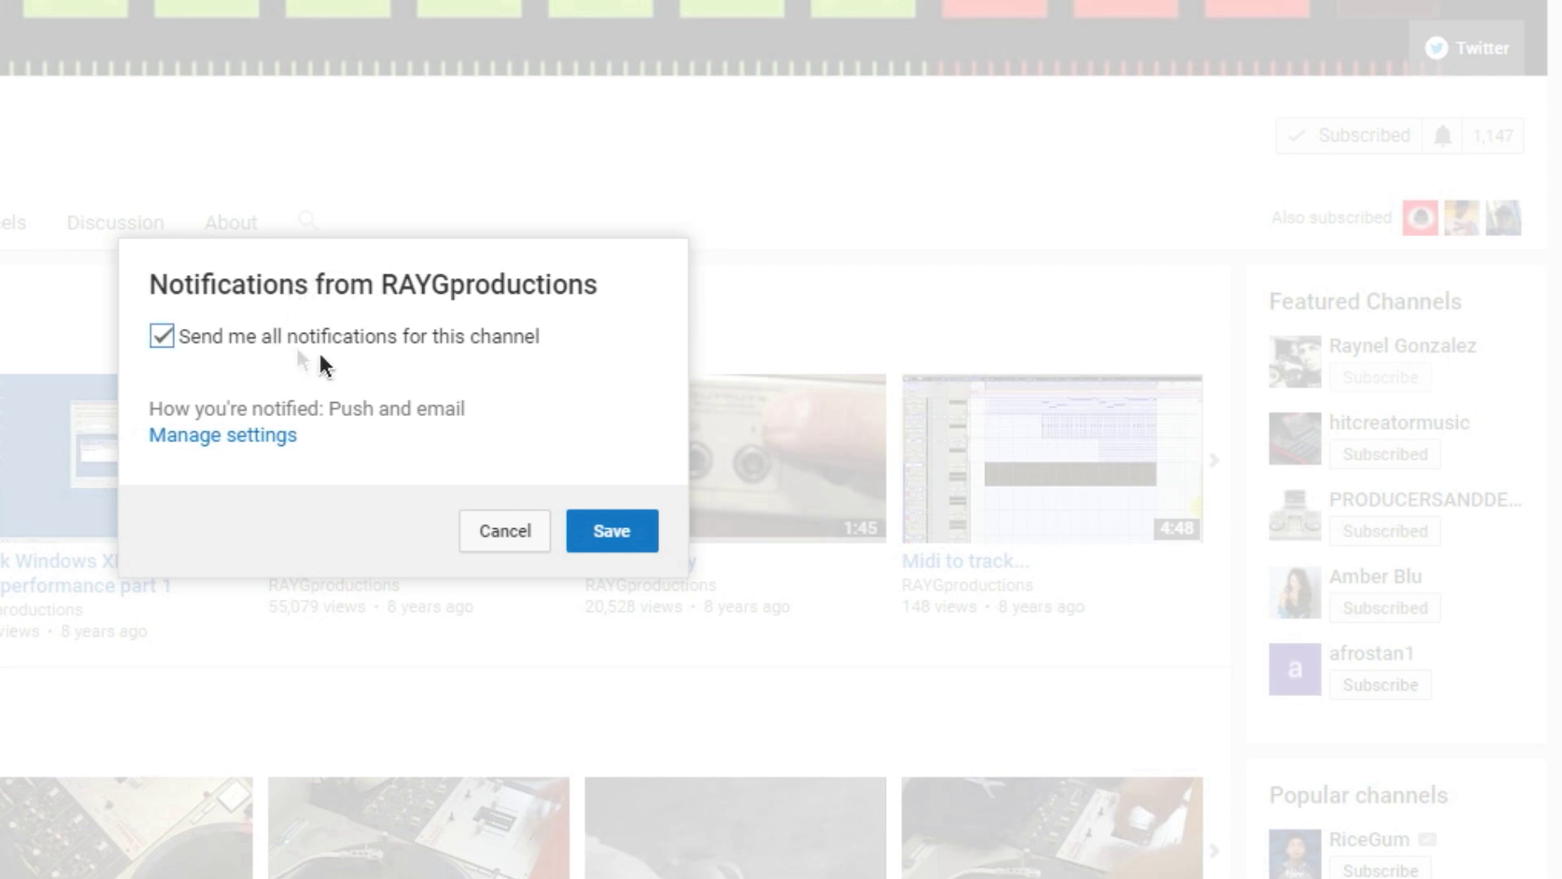
click(594, 529)
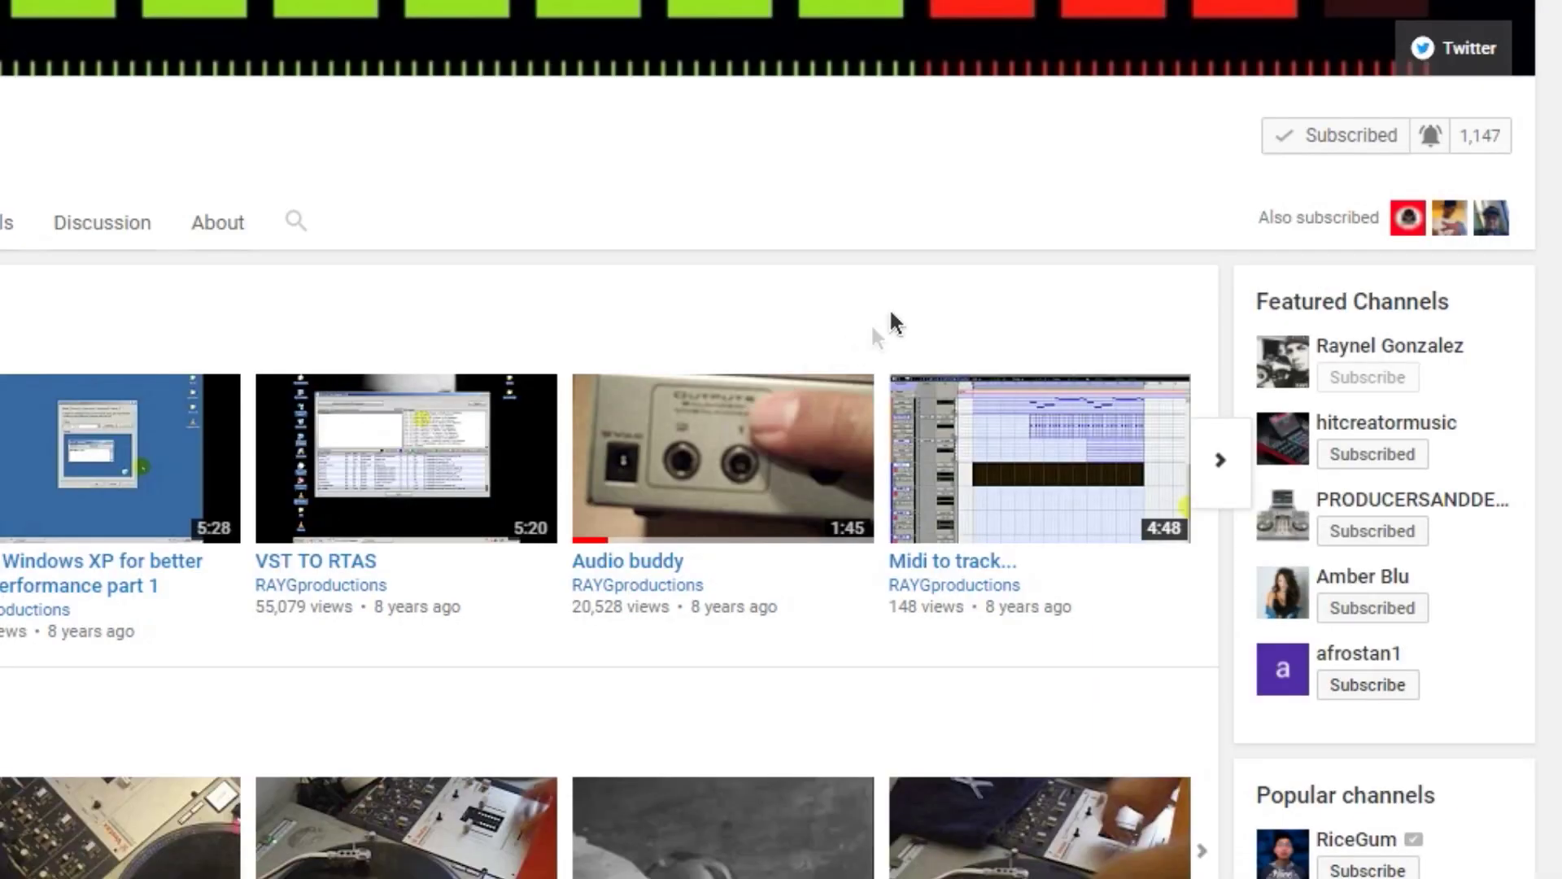